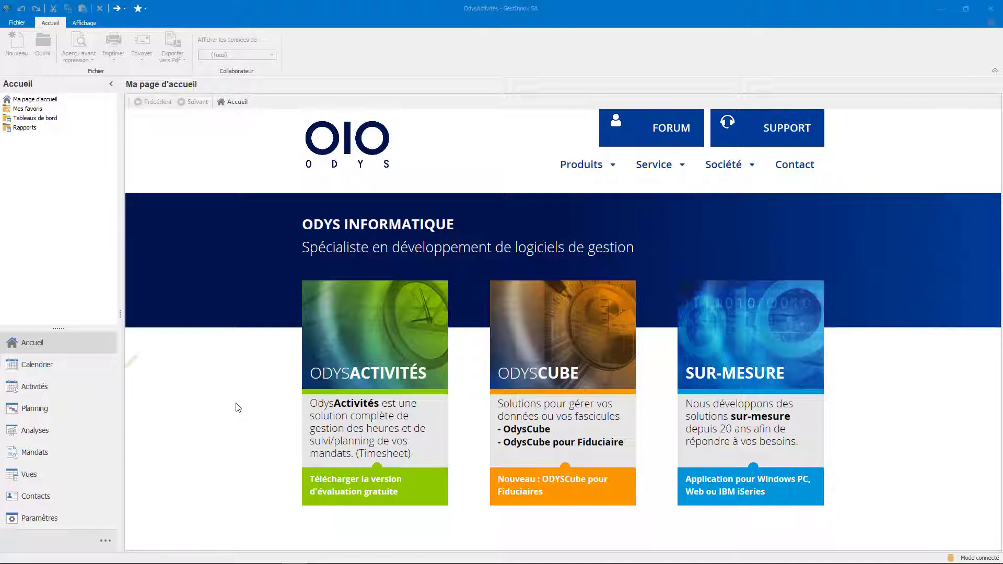
Step: Open the collaborators' Activités list and display its date selection criteria
{"action": "left_click", "coordinate": [50, 396]}
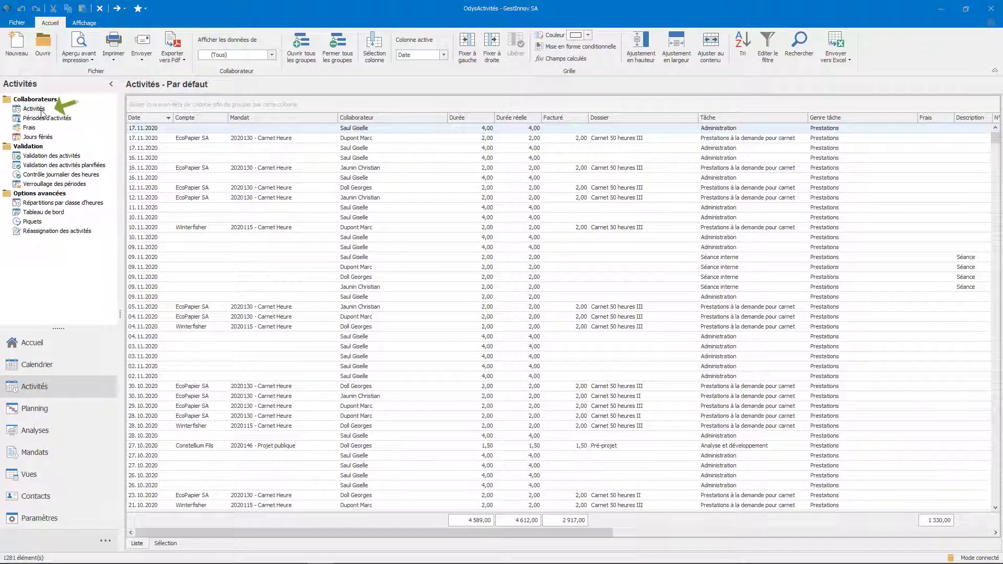
{"action": "left_click", "coordinate": [42, 112]}
{"action": "left_click", "coordinate": [166, 543]}
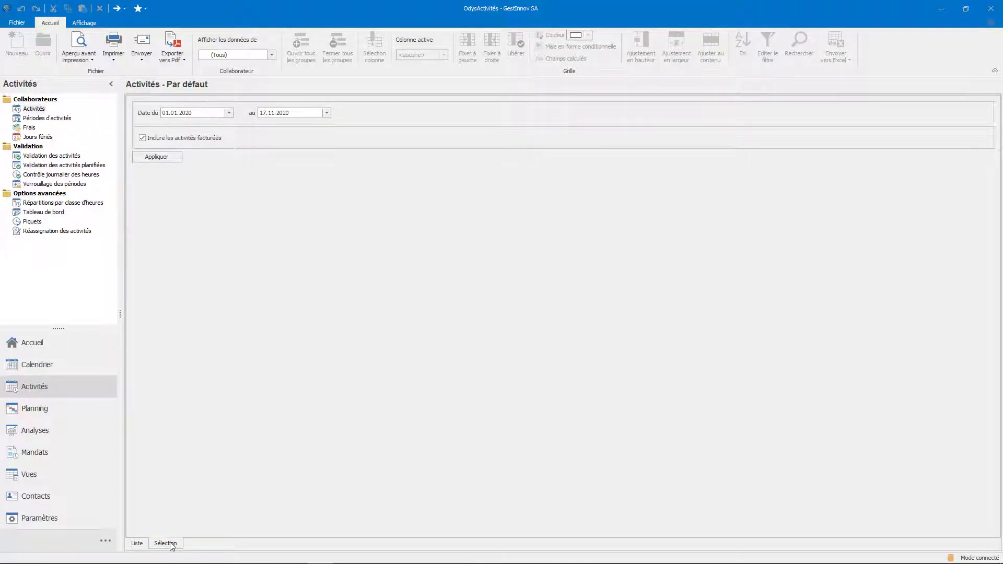
Step: Set the end date of the activities selection to 24.09.2020 and apply the criteria
{"action": "left_click", "coordinate": [327, 113]}
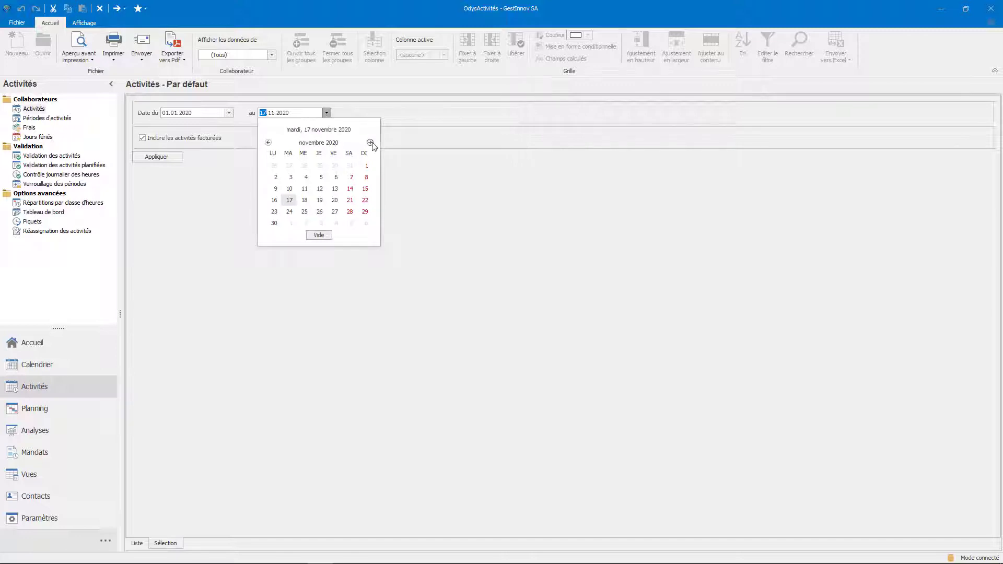
{"action": "left_click", "coordinate": [268, 142]}
{"action": "left_click", "coordinate": [268, 143]}
{"action": "left_click", "coordinate": [320, 200]}
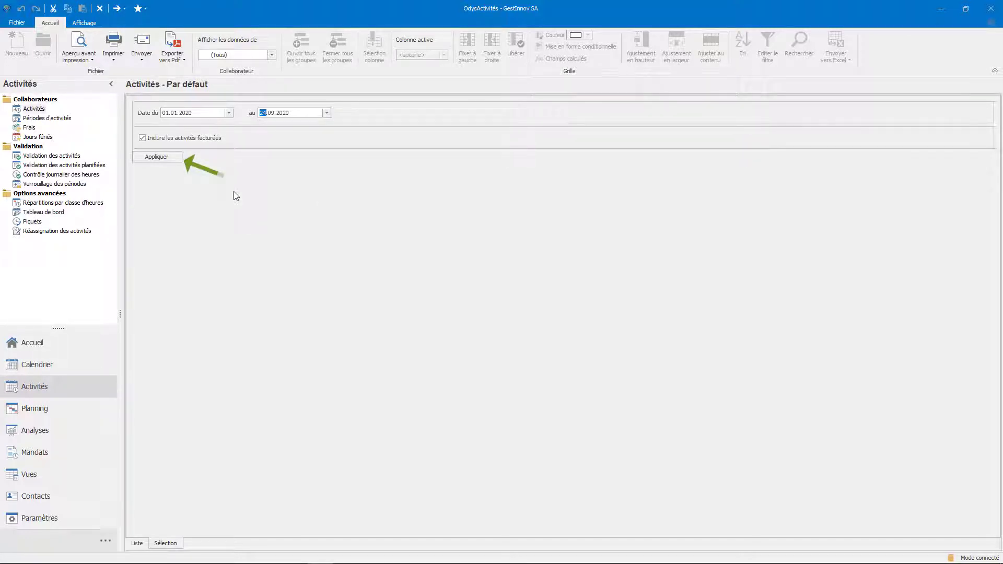
{"action": "left_click", "coordinate": [166, 157]}
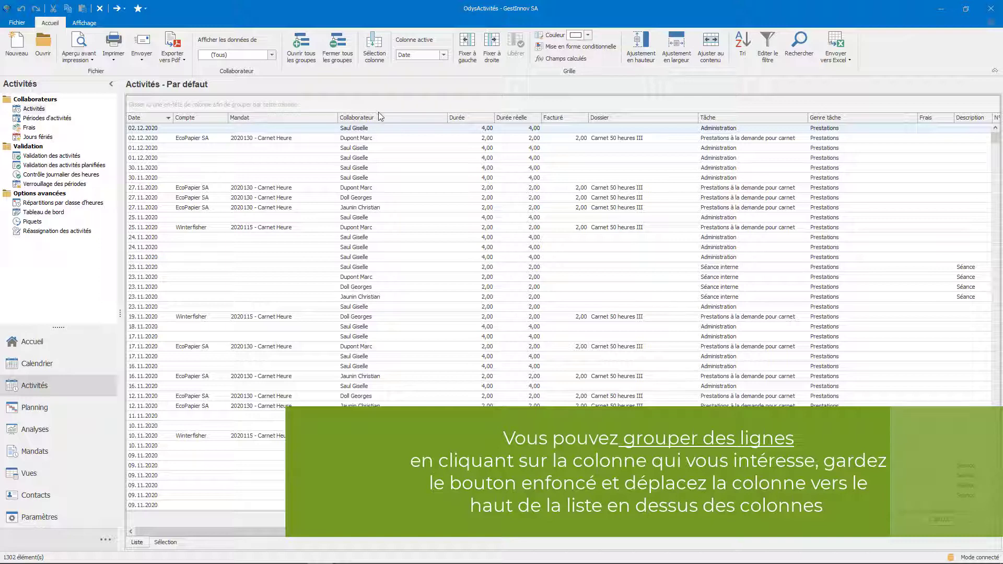
Step: Group the activities by Collaborateur and Mandat, expanding the first collaborator's group and its blank Mandat subgroup
{"action": "left_click_drag", "start_coordinate": [381, 117], "coordinate": [183, 103]}
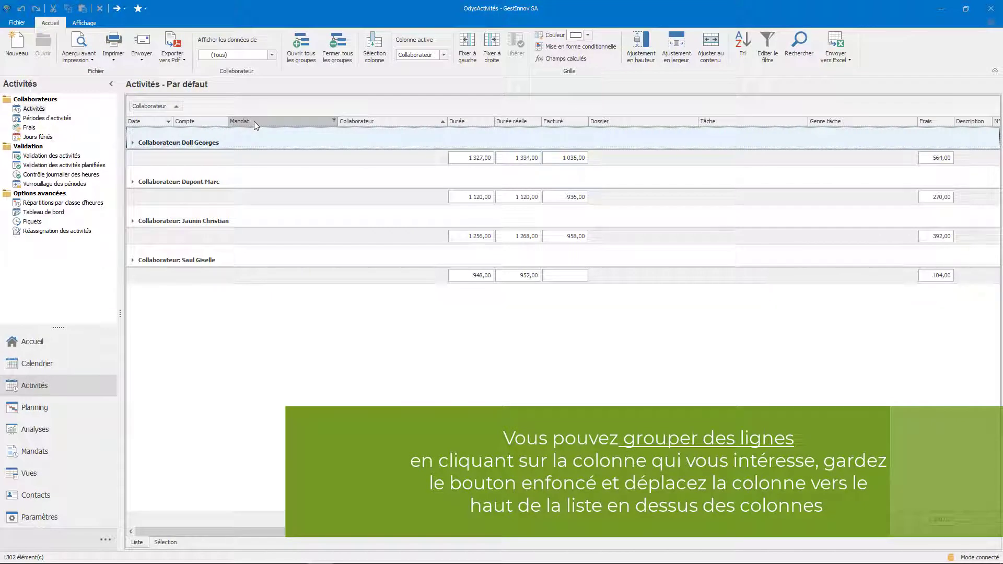
{"action": "left_click_drag", "start_coordinate": [254, 121], "coordinate": [213, 110]}
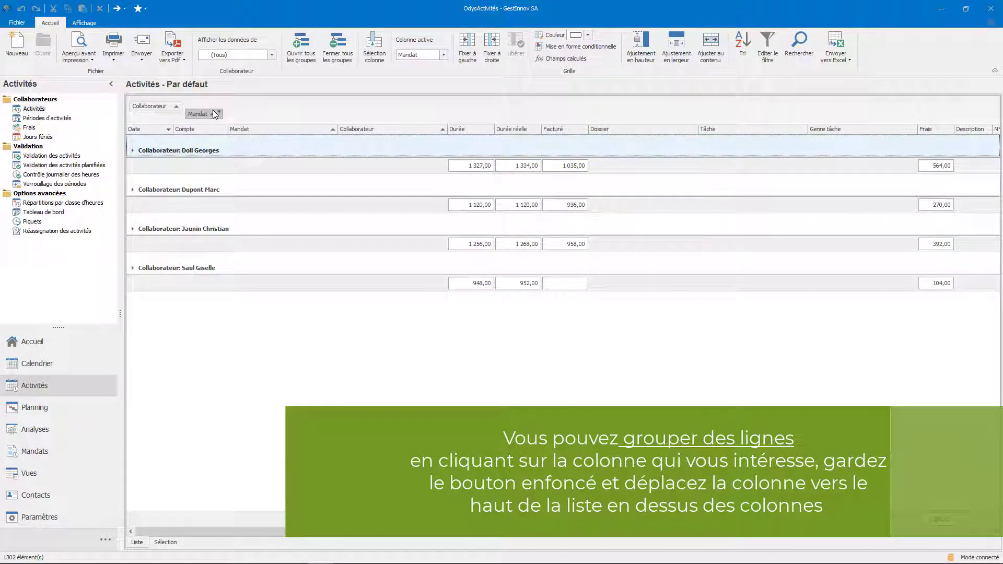
{"action": "left_click", "coordinate": [133, 153]}
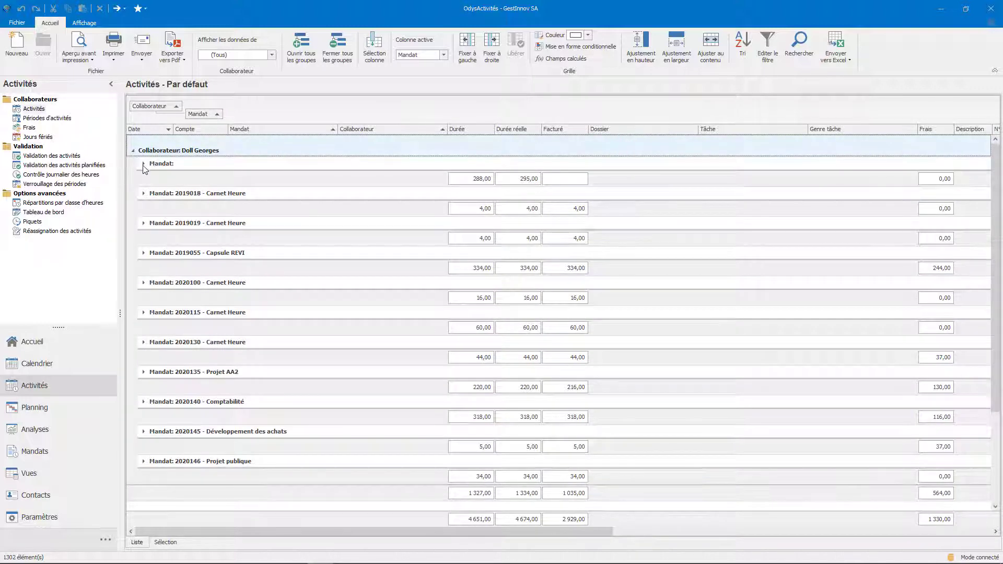
{"action": "left_click", "coordinate": [143, 164]}
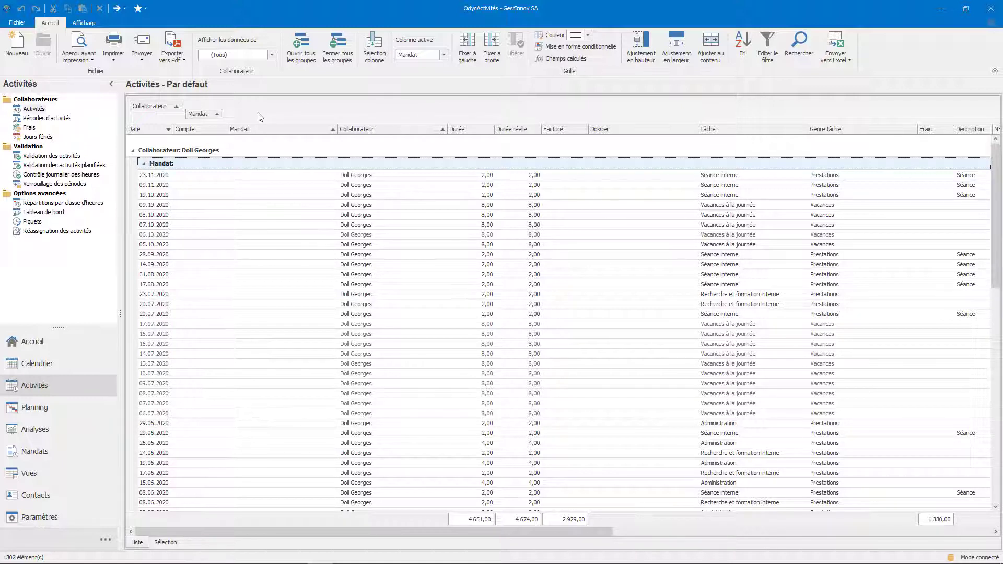
Step: Hide the grouping panel above the list and expand the first collaborator's group with its blank Mandat subgroup
{"action": "right_click", "coordinate": [259, 117]}
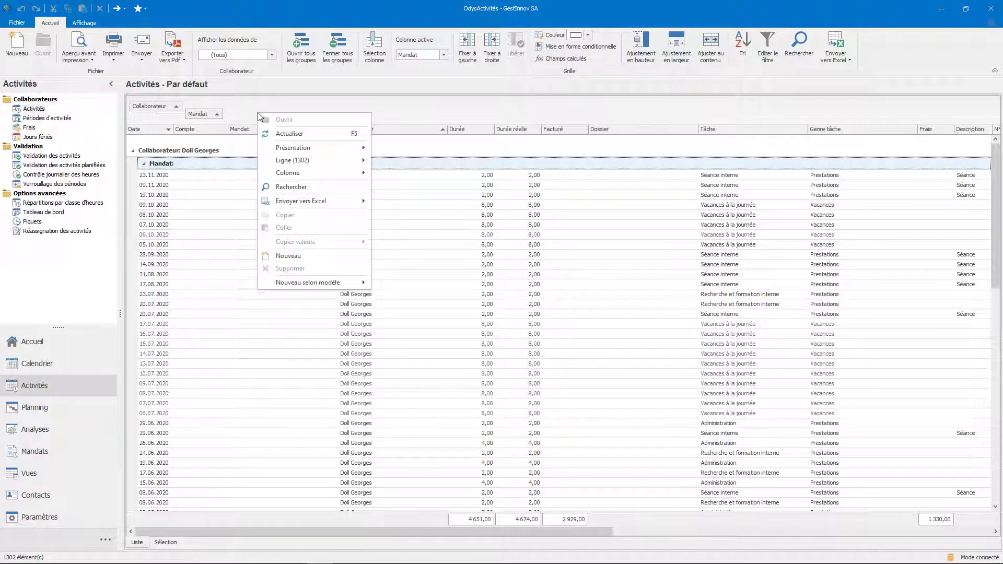
{"action": "mouse_move", "coordinate": [307, 172]}
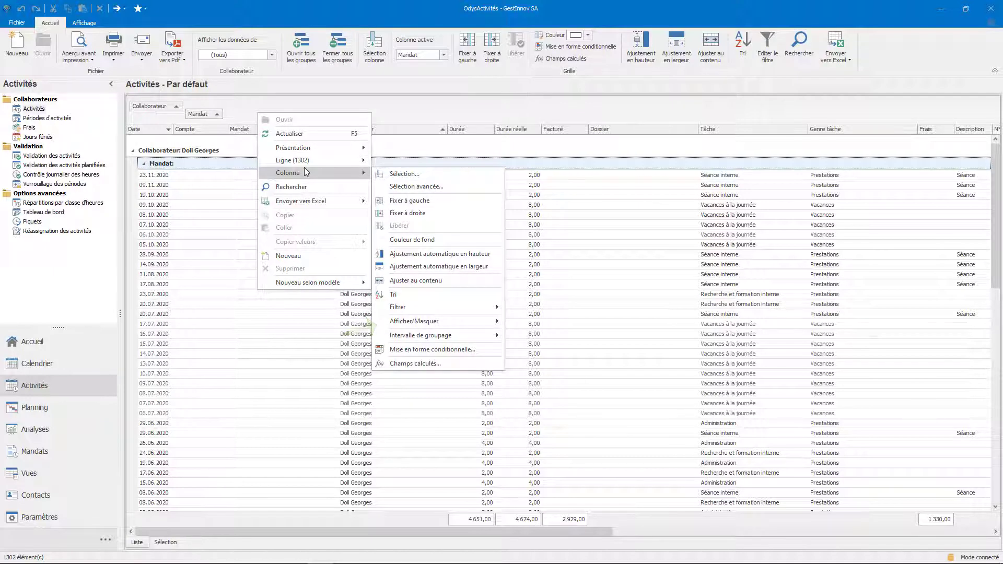
{"action": "mouse_move", "coordinate": [475, 322]}
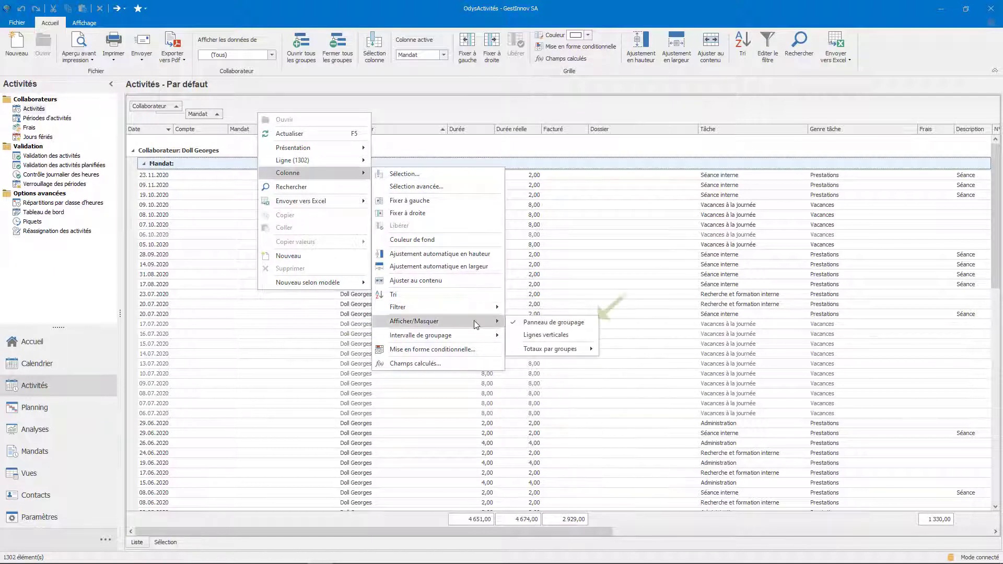
{"action": "left_click", "coordinate": [539, 324]}
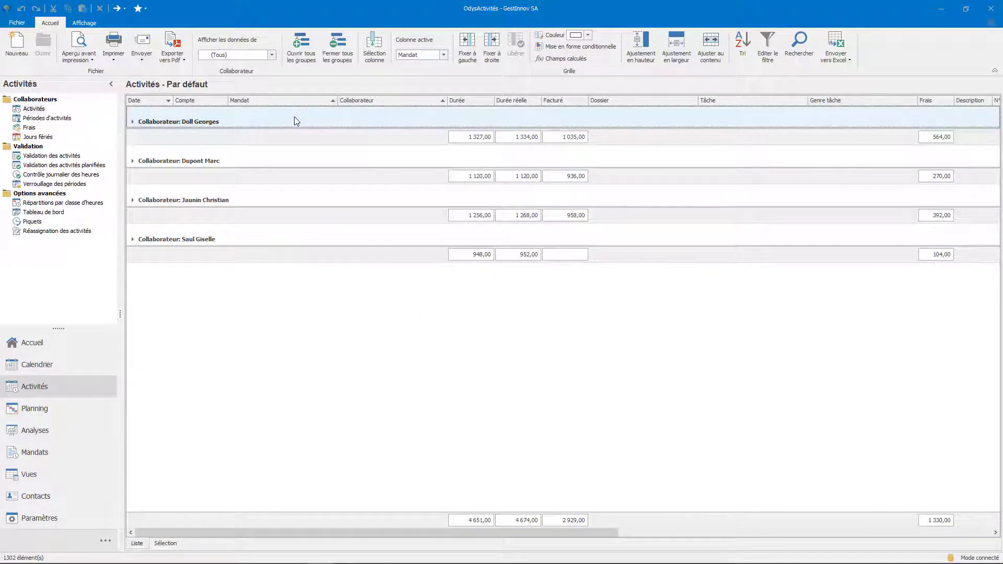
{"action": "left_click", "coordinate": [133, 123]}
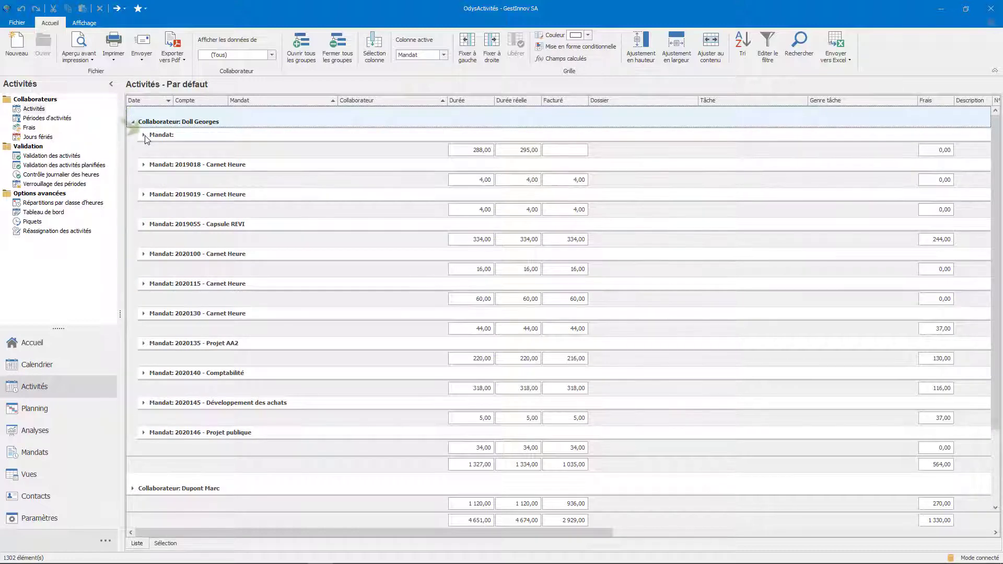
{"action": "left_click", "coordinate": [145, 135]}
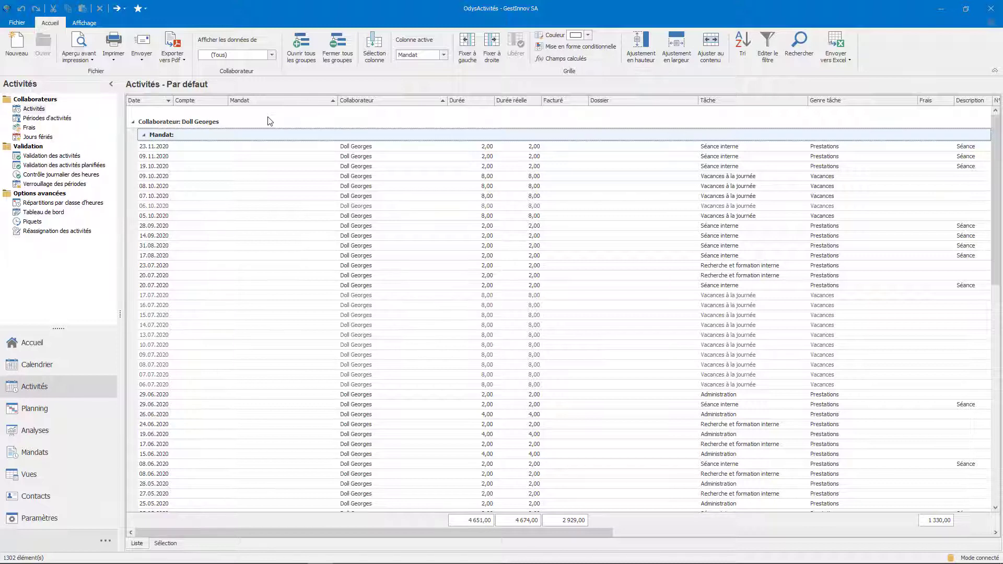
Step: Expand all groups to look through the detailed activity rows, and collapse all groups again
{"action": "left_click", "coordinate": [303, 58]}
{"action": "scroll", "coordinate": [279, 299], "scroll_direction": "down", "scroll_amount": 10}
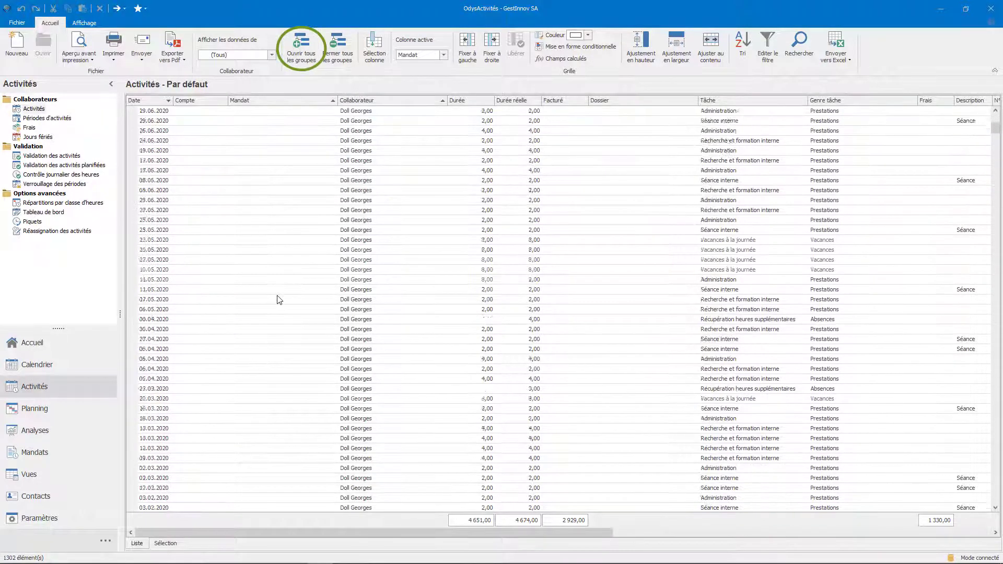
{"action": "scroll", "coordinate": [278, 299], "scroll_direction": "down", "scroll_amount": 12}
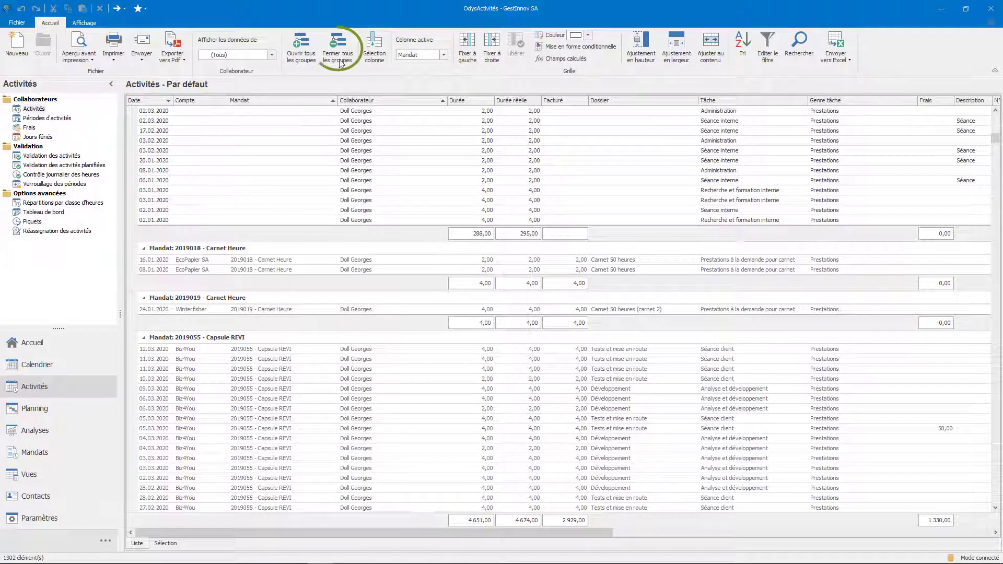
{"action": "left_click", "coordinate": [340, 56]}
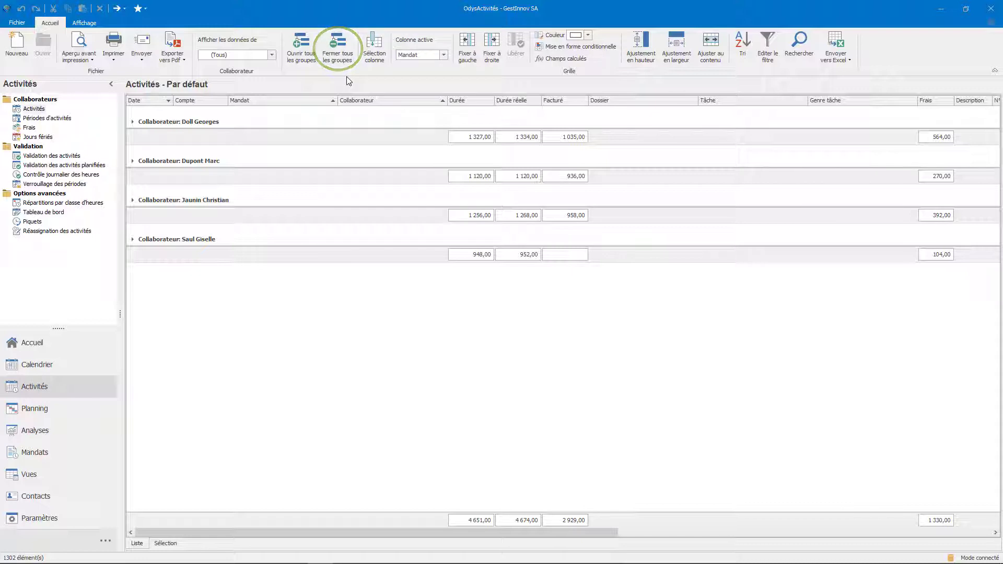
Step: Expand all collaborator and Mandat groups using the list's row options
{"action": "right_click", "coordinate": [343, 118]}
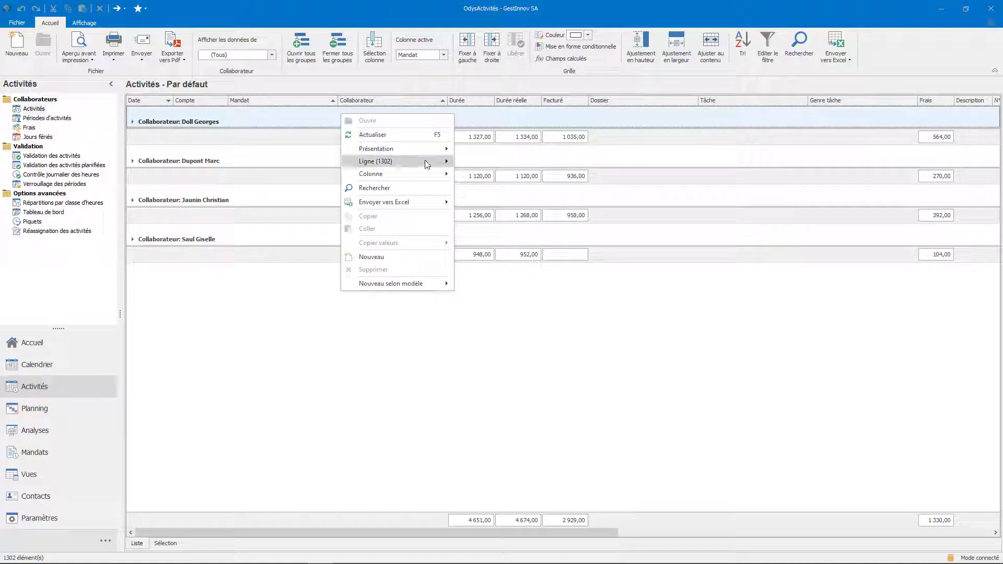
{"action": "mouse_move", "coordinate": [425, 161]}
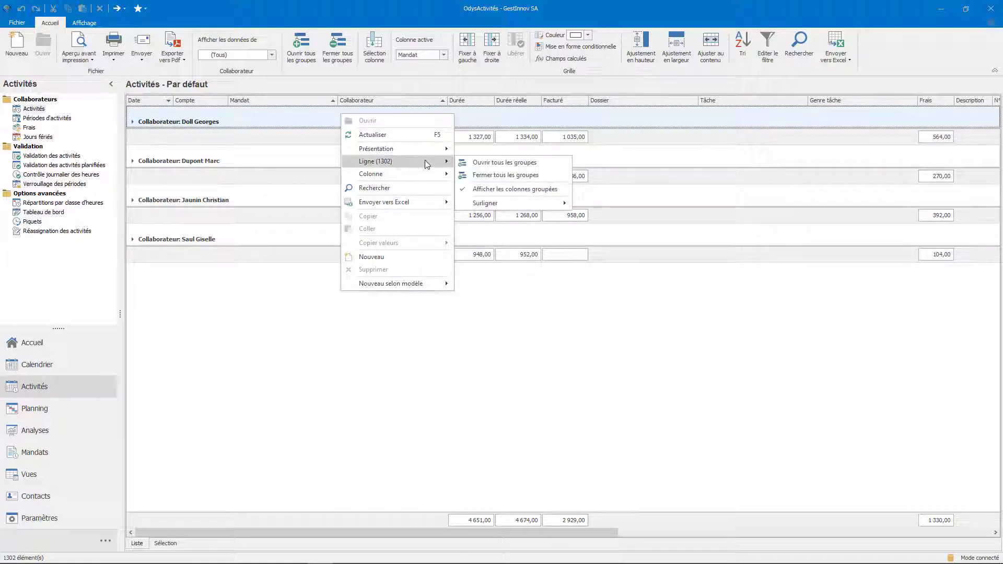
{"action": "left_click", "coordinate": [563, 168]}
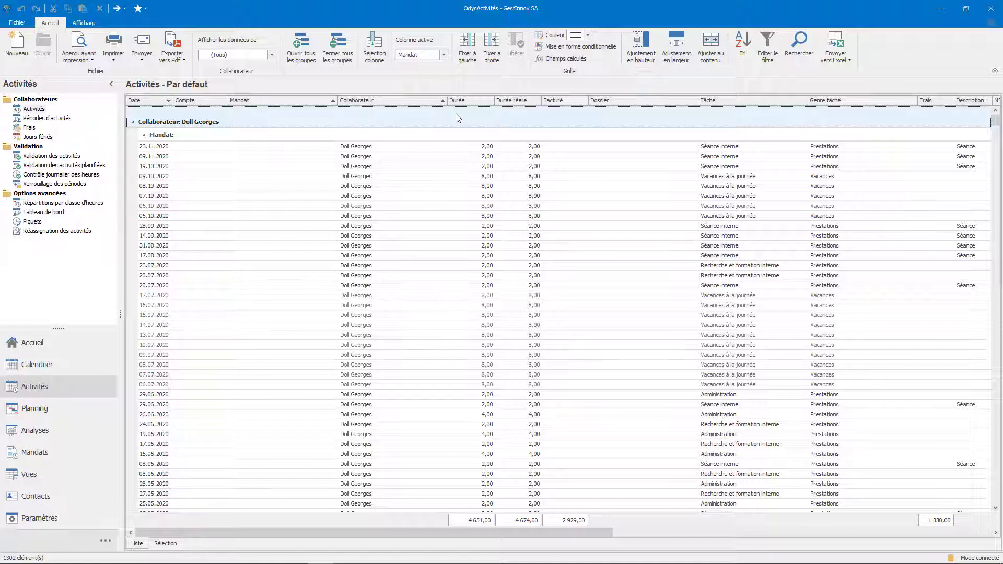
Step: Highlight the even rows (Les lignes paires) of the activities list
{"action": "right_click", "coordinate": [444, 156]}
{"action": "mouse_move", "coordinate": [502, 197]}
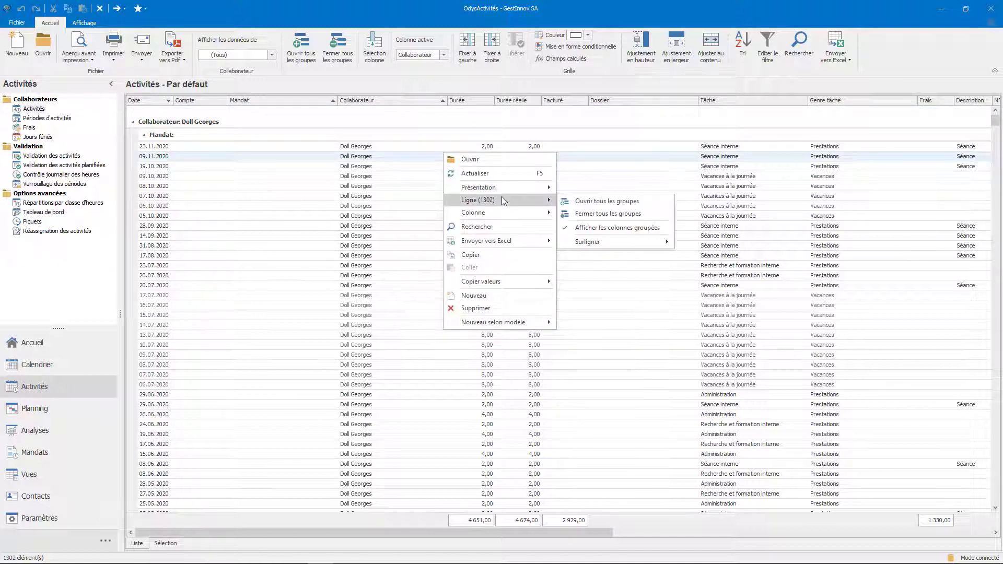
{"action": "mouse_move", "coordinate": [610, 240]}
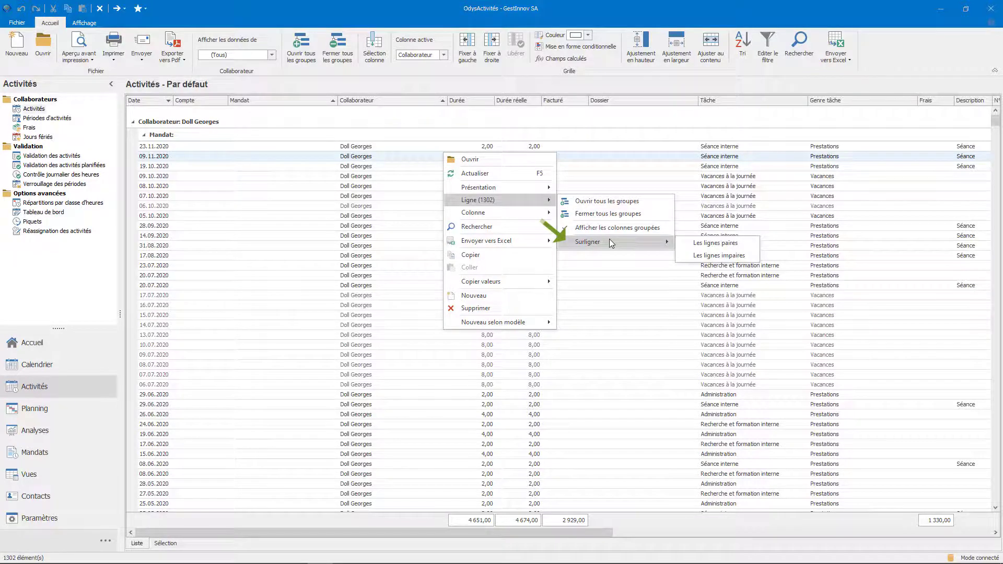
{"action": "left_click", "coordinate": [754, 245]}
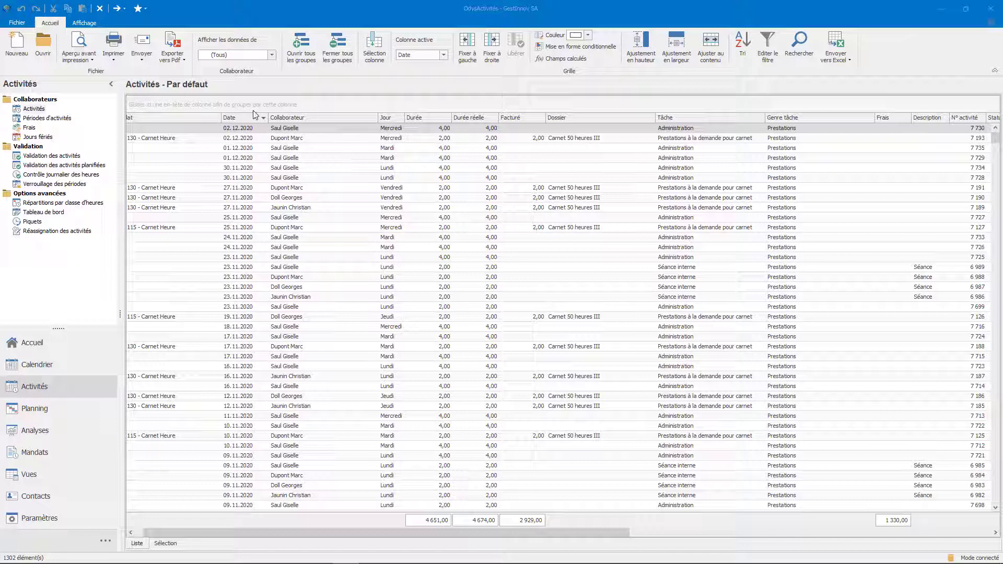
Step: Group the activities by Date and set the grouping interval to Année
{"action": "left_click_drag", "start_coordinate": [248, 117], "coordinate": [213, 106]}
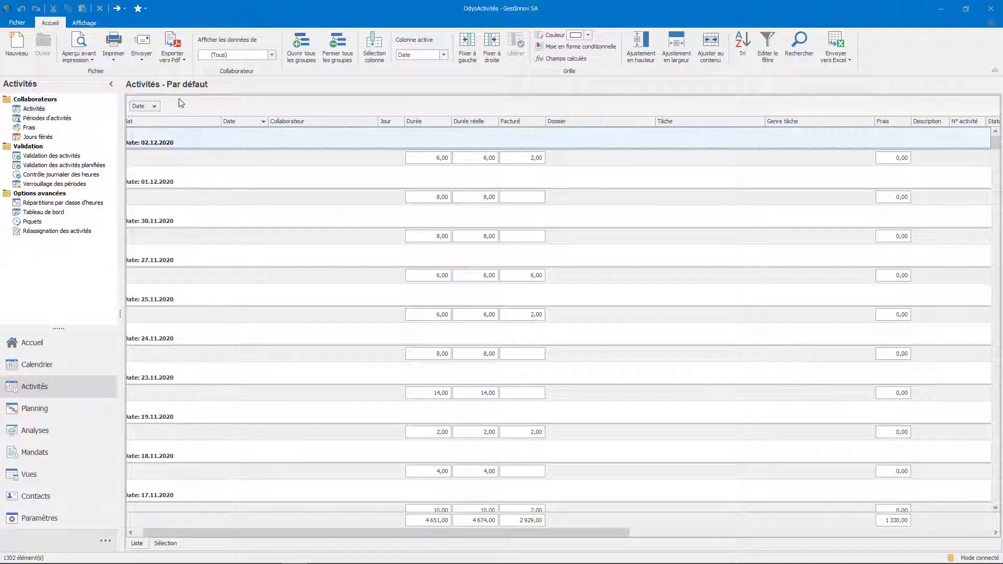
{"action": "right_click", "coordinate": [145, 105]}
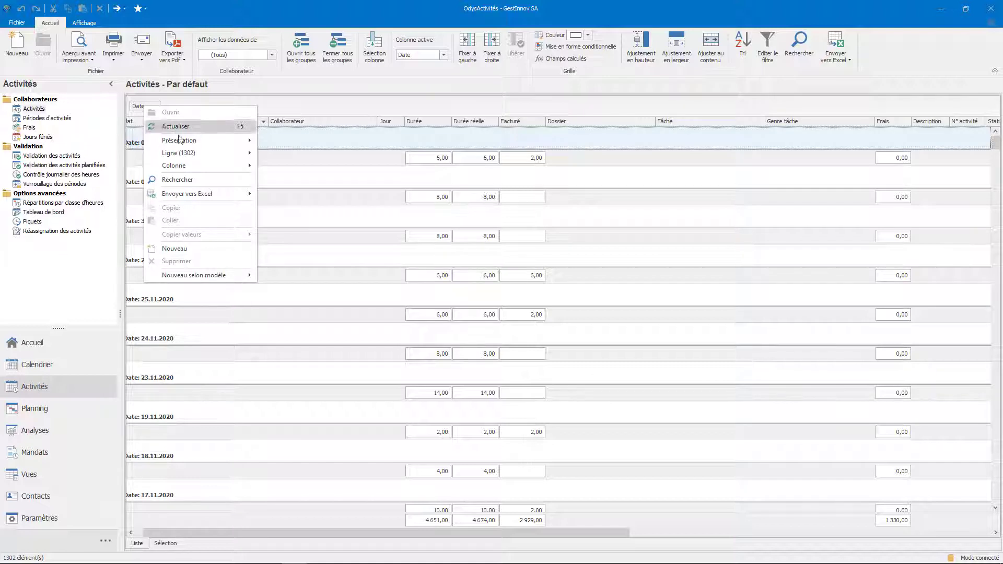
{"action": "mouse_move", "coordinate": [219, 165]}
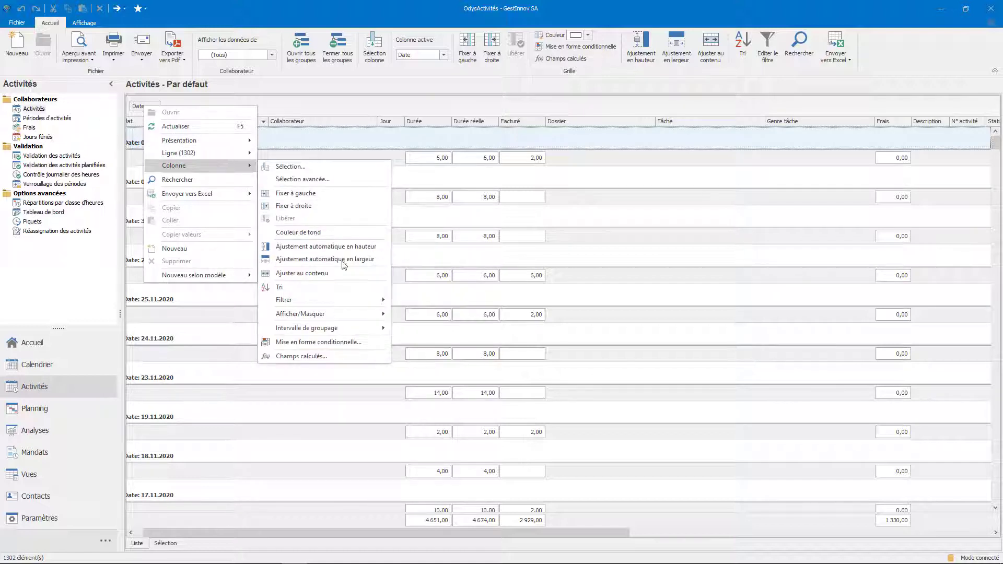
{"action": "mouse_move", "coordinate": [375, 327]}
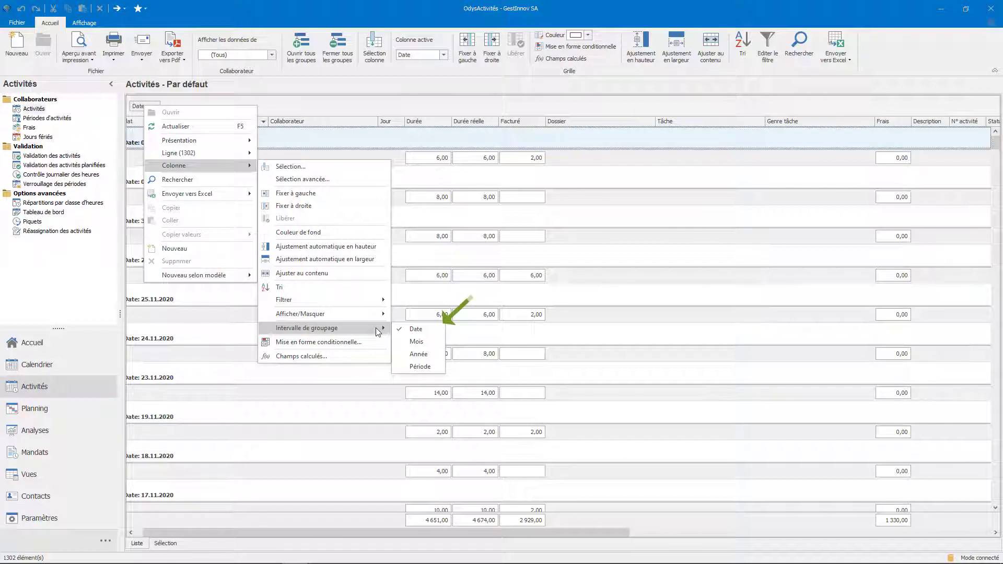
{"action": "left_click", "coordinate": [421, 355]}
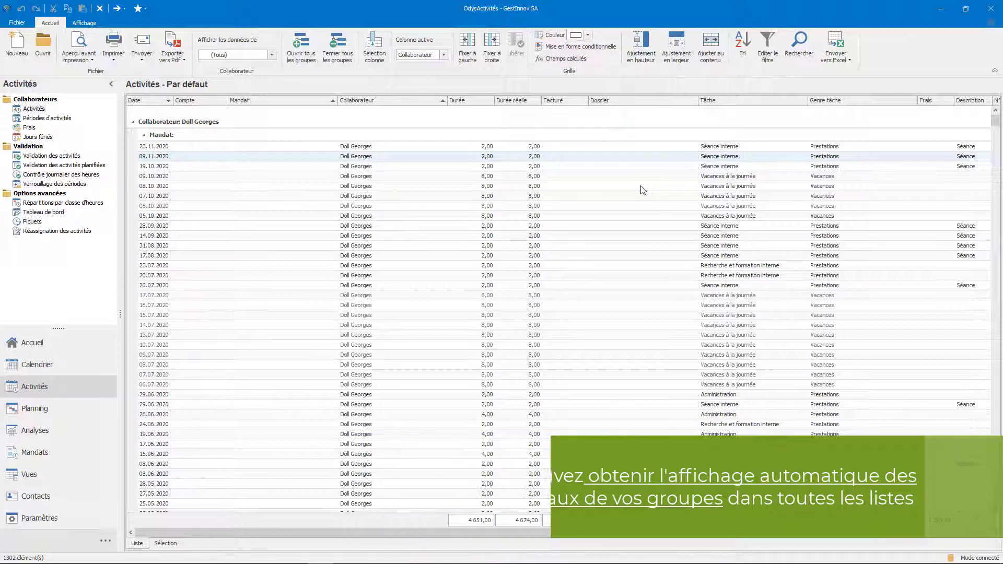
Step: Set the group totals to Toujours affichés and check the totals under each Mandat group
{"action": "right_click", "coordinate": [641, 186]}
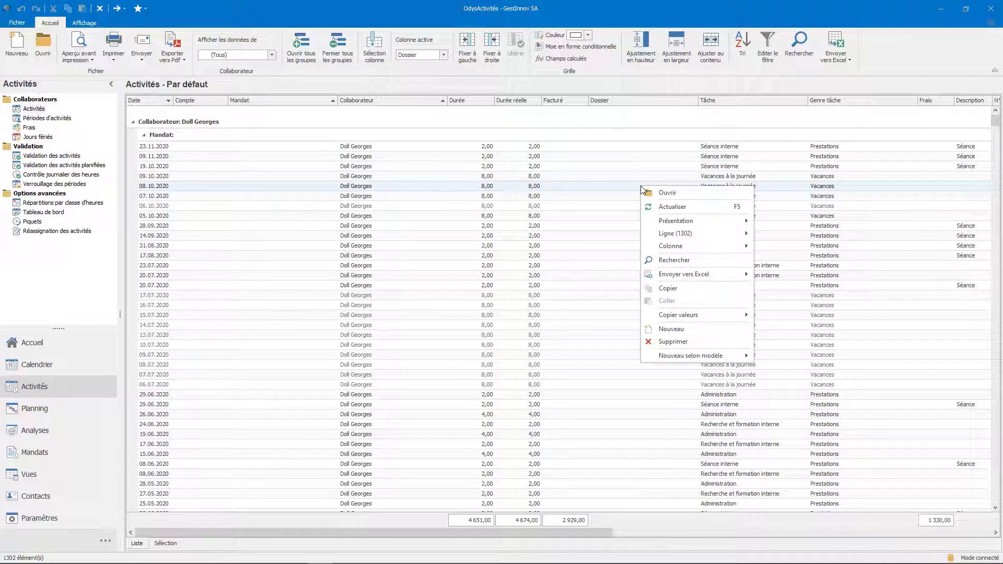
{"action": "mouse_move", "coordinate": [722, 251]}
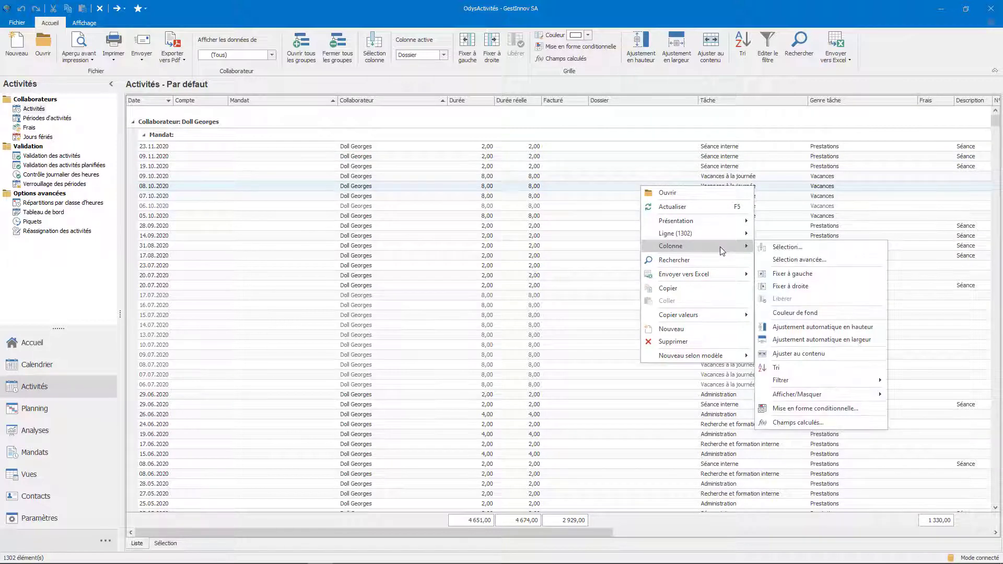
{"action": "mouse_move", "coordinate": [846, 394]}
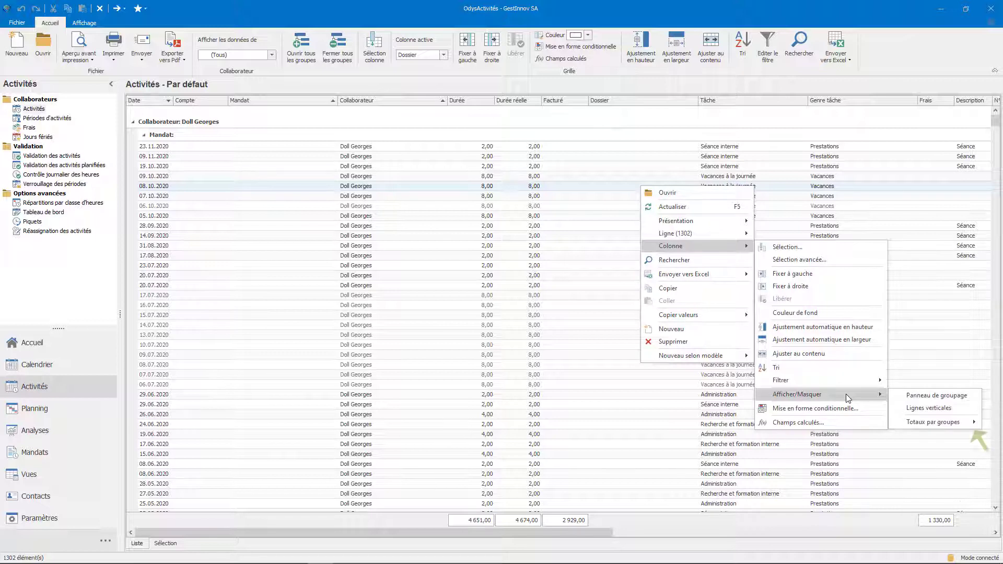
{"action": "mouse_move", "coordinate": [923, 423]}
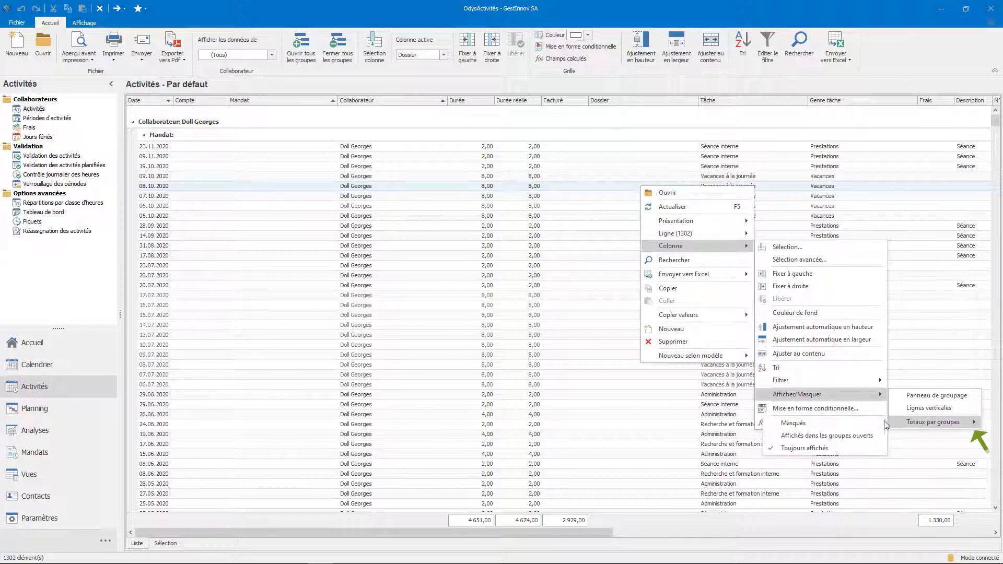
{"action": "left_click", "coordinate": [847, 444]}
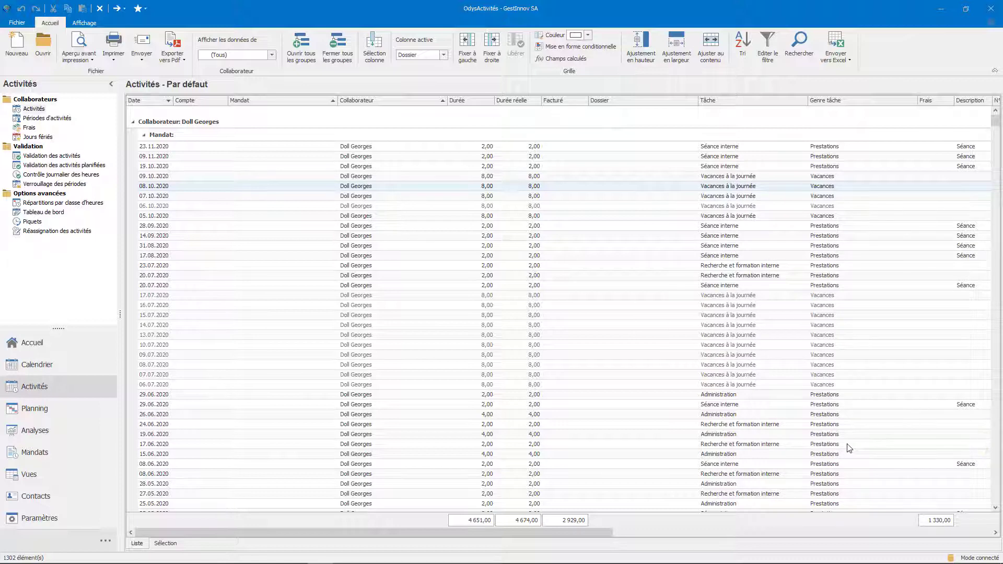
{"action": "scroll", "coordinate": [632, 377], "scroll_direction": "down", "scroll_amount": 13}
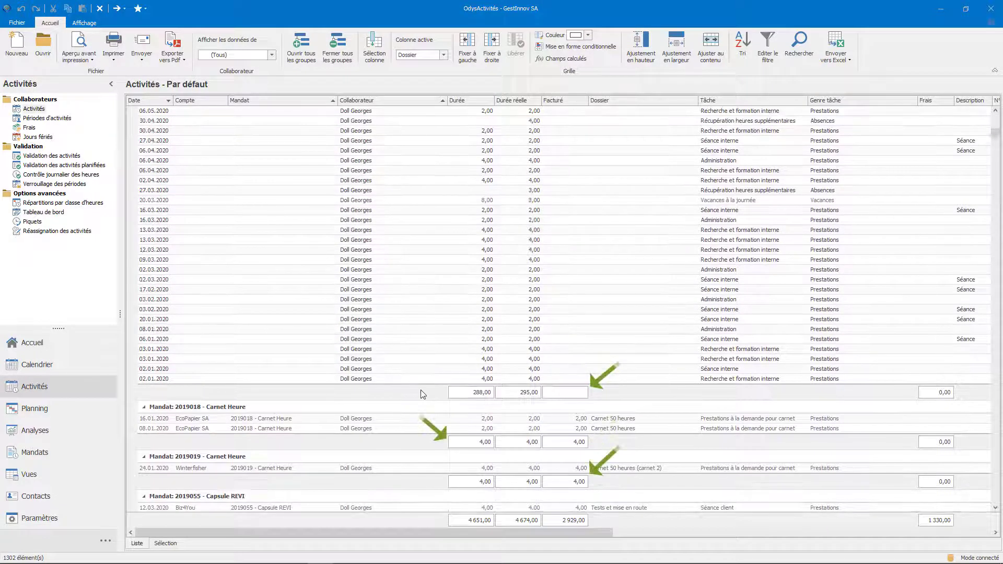
Step: Make Compte the active column of the activities list, then change the active column to Durée
{"action": "scroll", "coordinate": [424, 395], "scroll_direction": "down", "scroll_amount": 1}
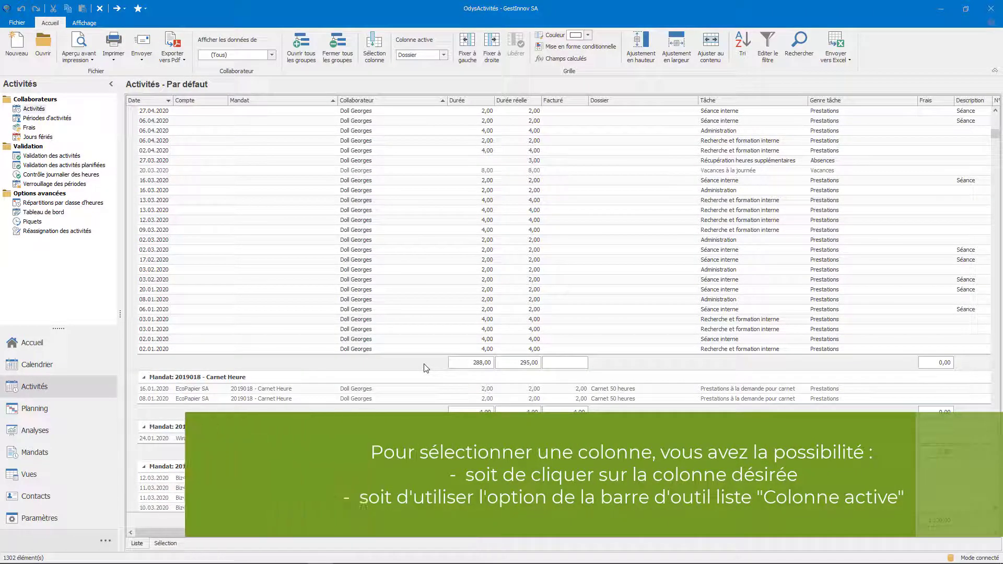
{"action": "left_click", "coordinate": [200, 120]}
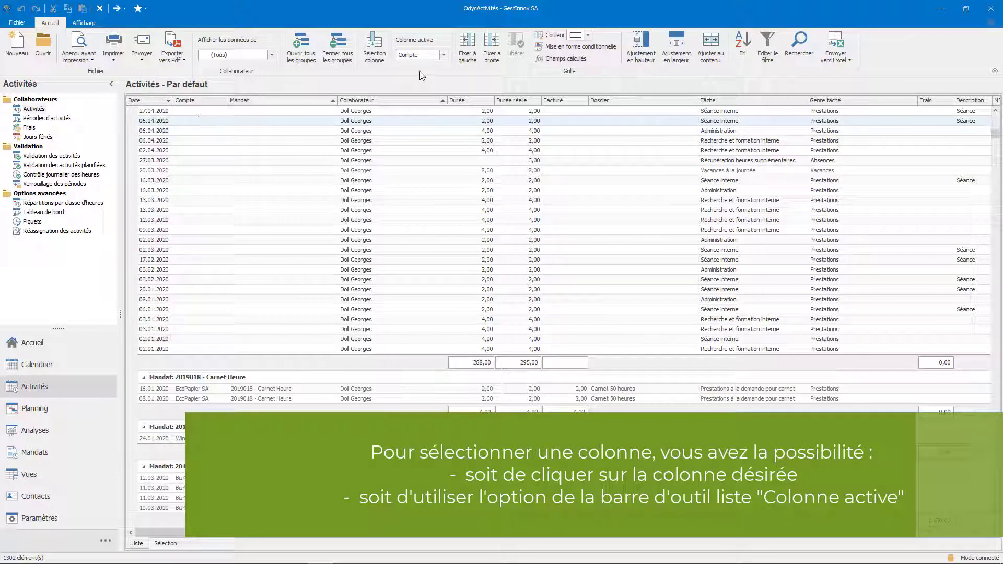
{"action": "left_click", "coordinate": [445, 55]}
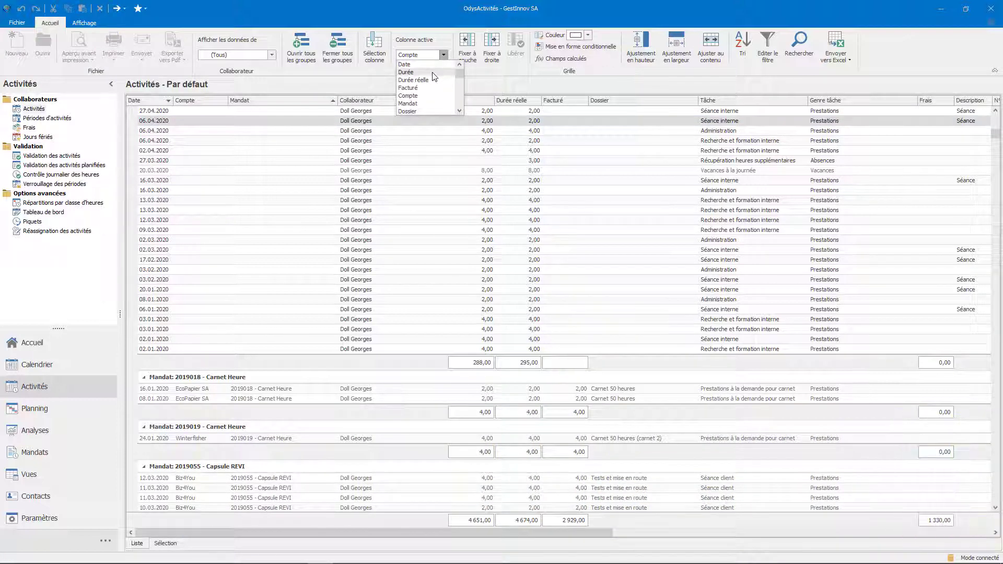
{"action": "left_click", "coordinate": [438, 72]}
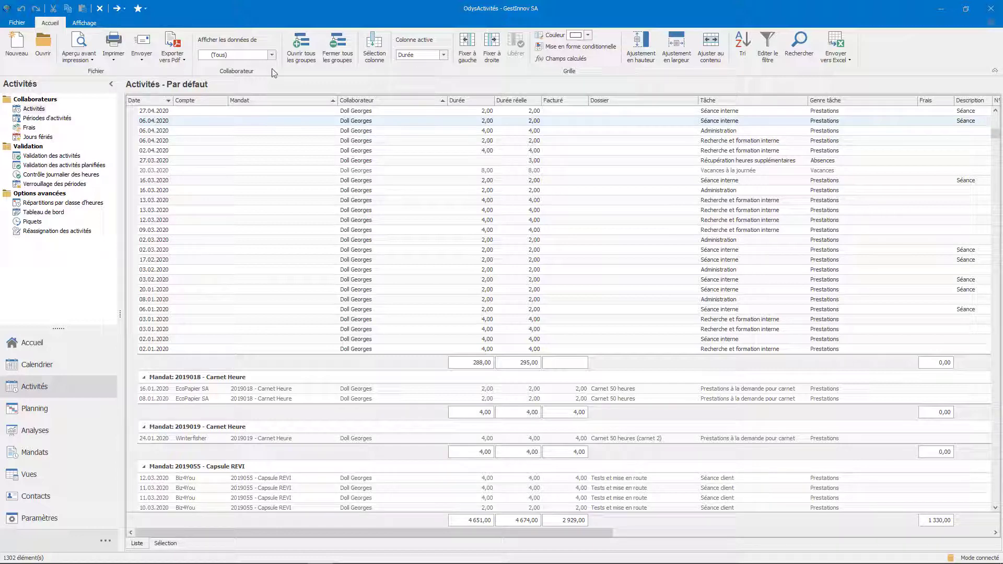
Step: Move the Date column after Compte and remove the Compte column from the activities list
{"action": "left_click_drag", "start_coordinate": [148, 103], "coordinate": [229, 105]}
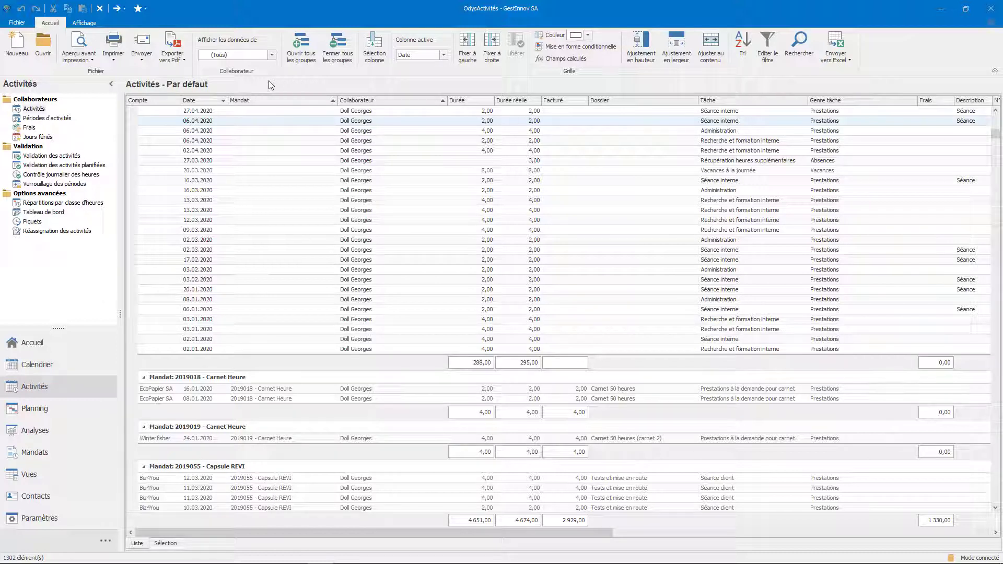
{"action": "left_click_drag", "start_coordinate": [165, 98], "coordinate": [154, 155]}
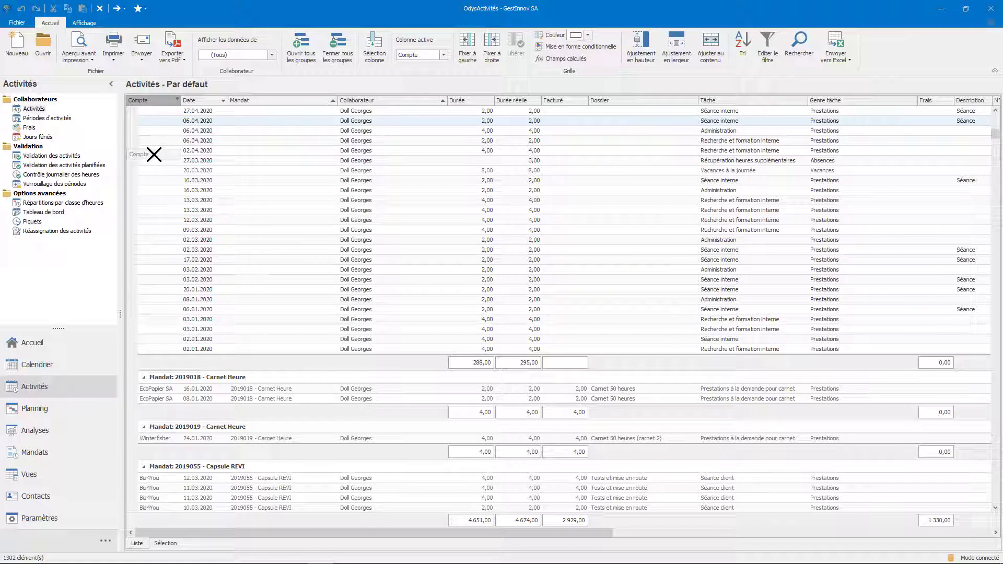
{"action": "left_click_drag", "start_coordinate": [154, 155], "coordinate": [154, 154]}
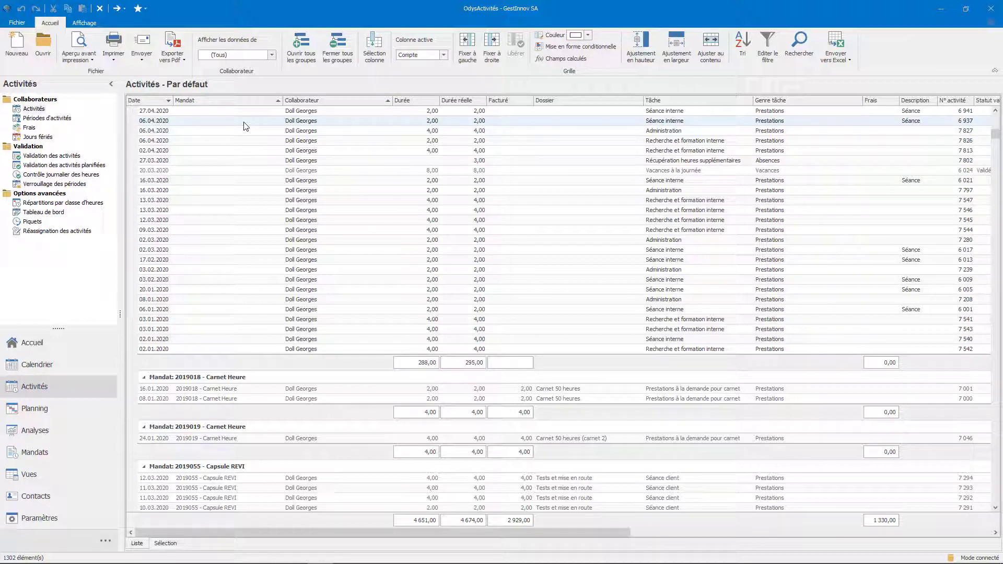
Step: Open the column selection list and add the Jour column between Collaborateur and Durée
{"action": "left_click", "coordinate": [376, 54]}
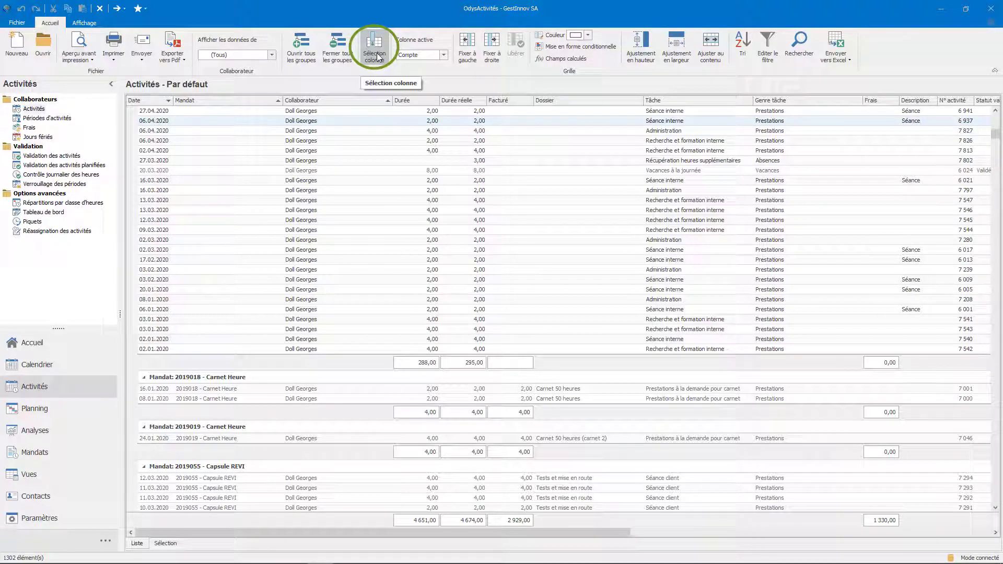
{"action": "right_click", "coordinate": [382, 67]}
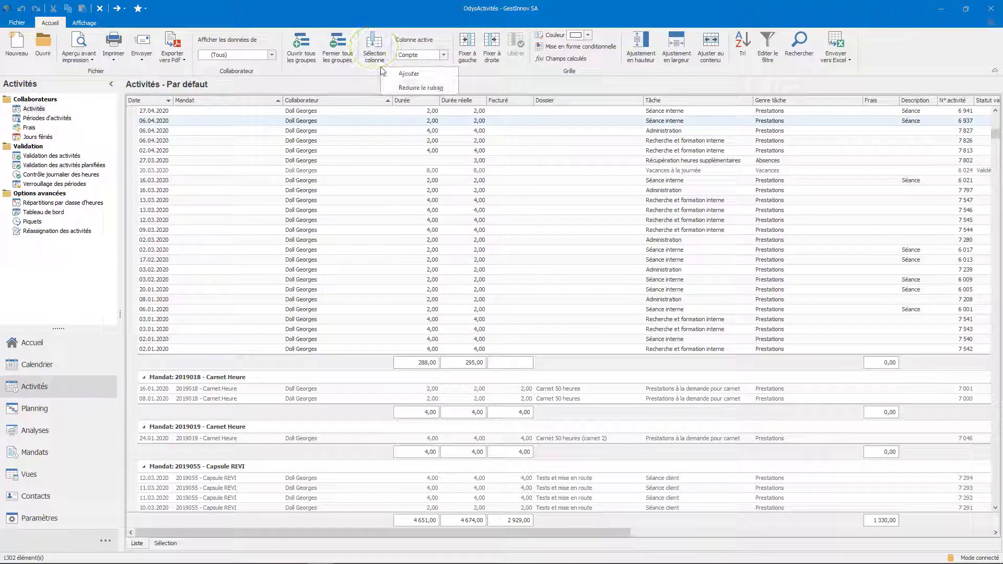
{"action": "left_click", "coordinate": [363, 127]}
{"action": "right_click", "coordinate": [364, 127]}
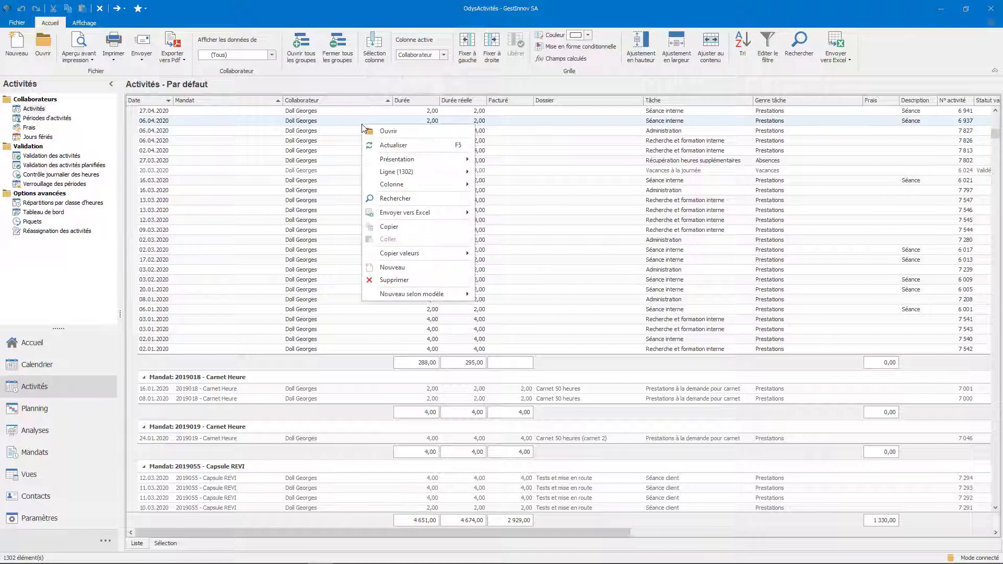
{"action": "mouse_move", "coordinate": [450, 189]}
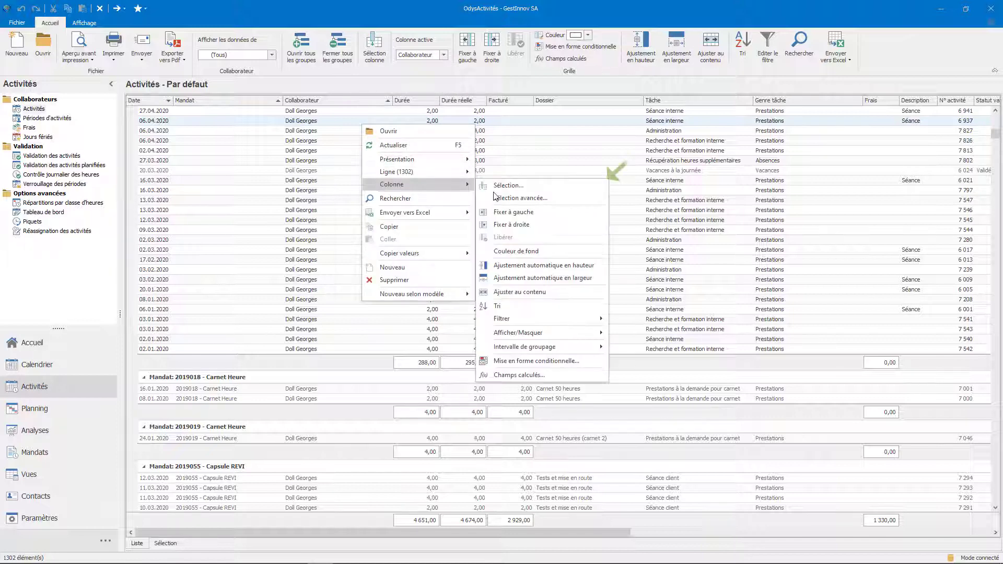
{"action": "left_click", "coordinate": [585, 180]}
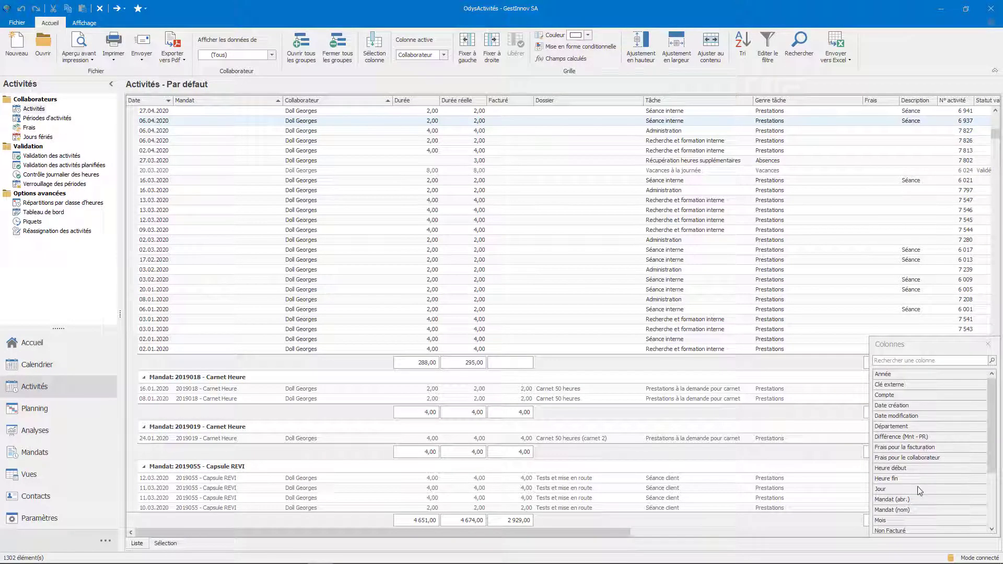
{"action": "scroll", "coordinate": [918, 488], "scroll_direction": "down", "scroll_amount": 3}
{"action": "scroll", "coordinate": [918, 487], "scroll_direction": "up", "scroll_amount": 3}
{"action": "left_click_drag", "start_coordinate": [883, 490], "coordinate": [393, 104]}
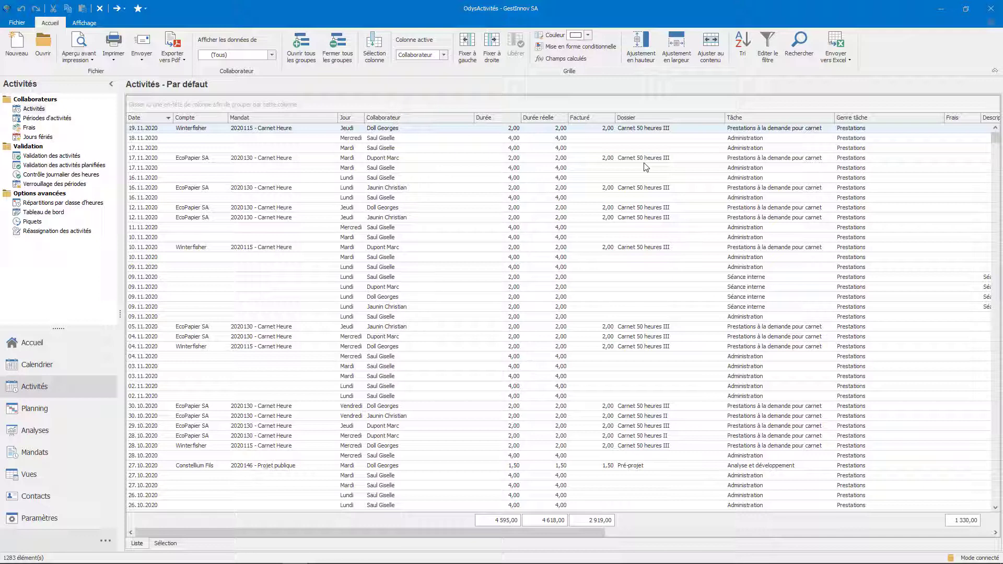
Step: Review the advanced column selection (Sélection avancée), close it, and move the Facturé column between Jour and Collaborateur
{"action": "right_click", "coordinate": [645, 163]}
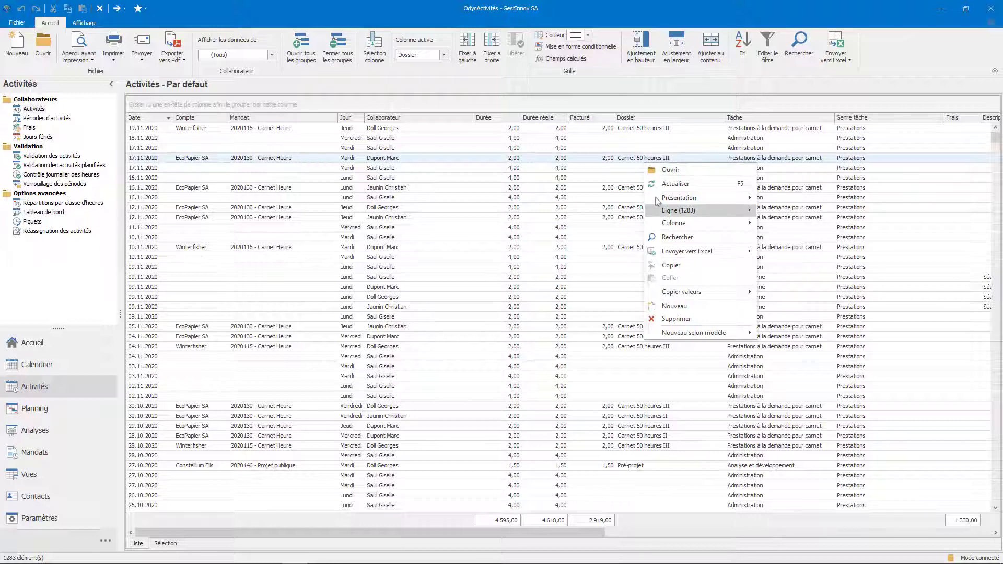
{"action": "mouse_move", "coordinate": [665, 223]}
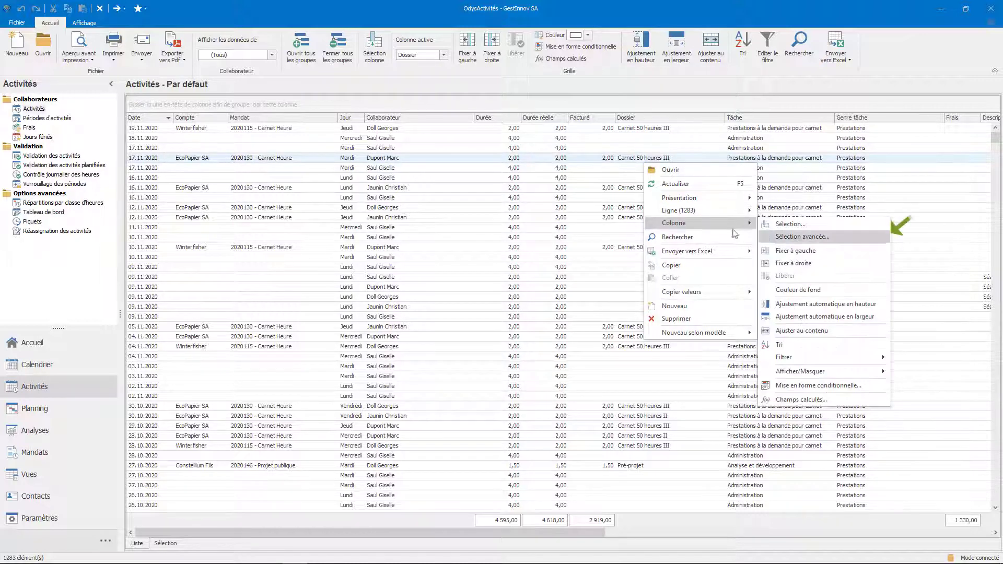
{"action": "left_click", "coordinate": [790, 238]}
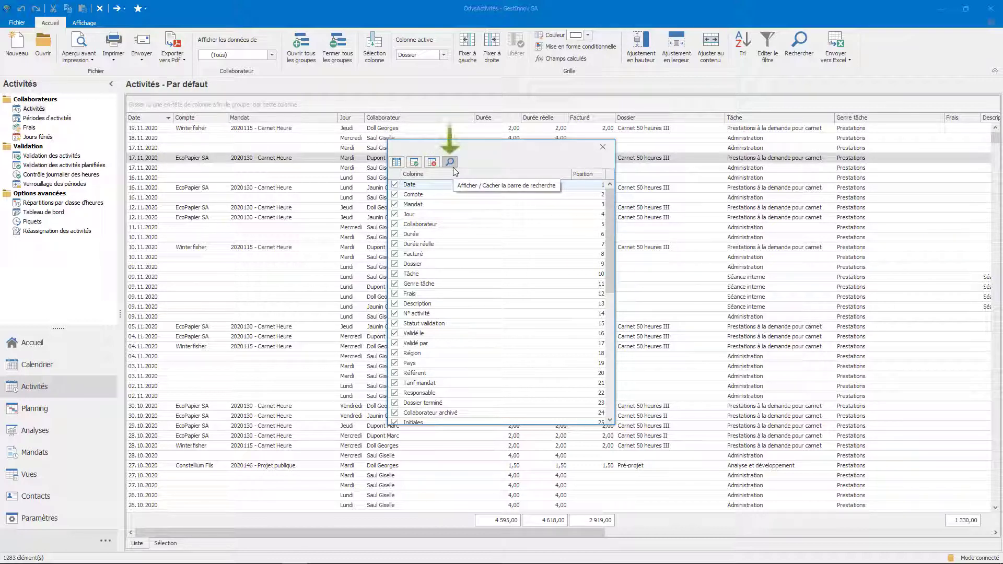
{"action": "left_click", "coordinate": [606, 151]}
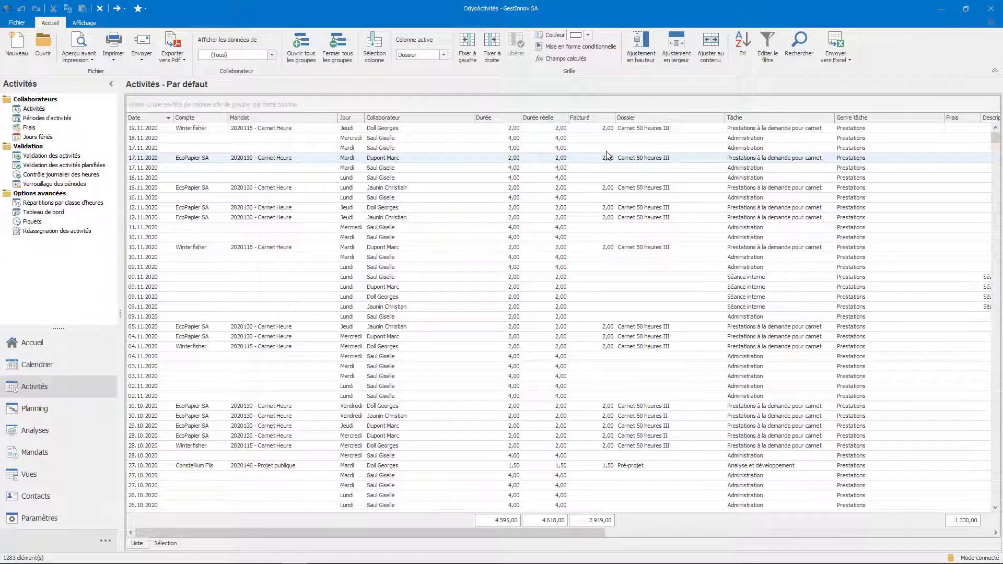
{"action": "left_click_drag", "start_coordinate": [588, 119], "coordinate": [366, 123]}
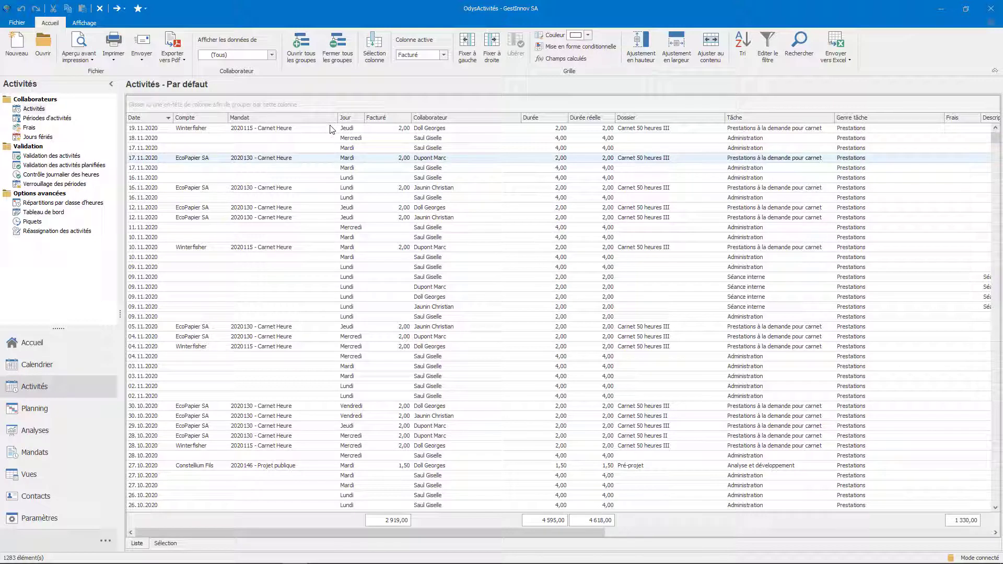
Step: Sort the activities by Date in ascending order, restore descending order, and check the per-column sort settings (Tri)
{"action": "left_click", "coordinate": [162, 118]}
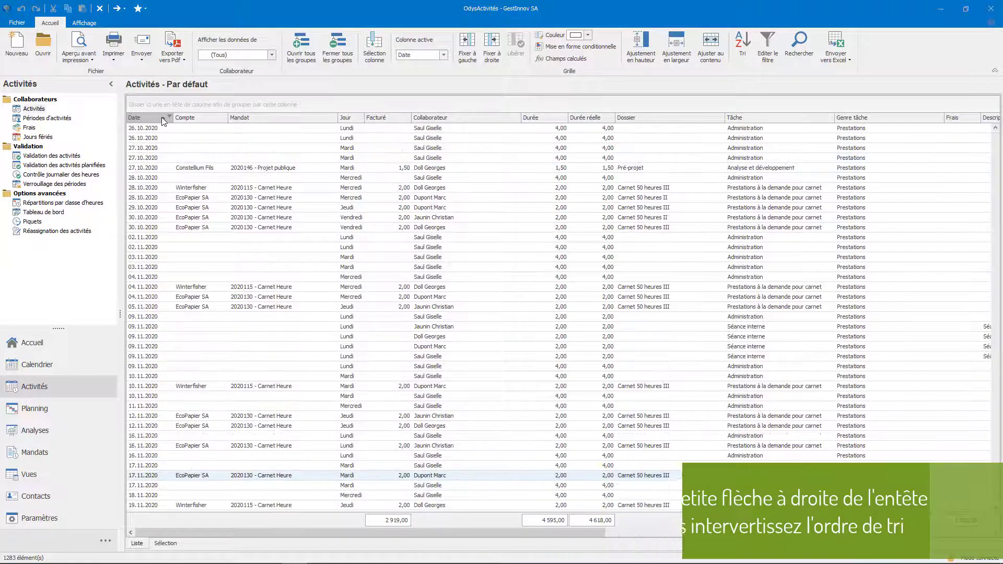
{"action": "left_click", "coordinate": [162, 117]}
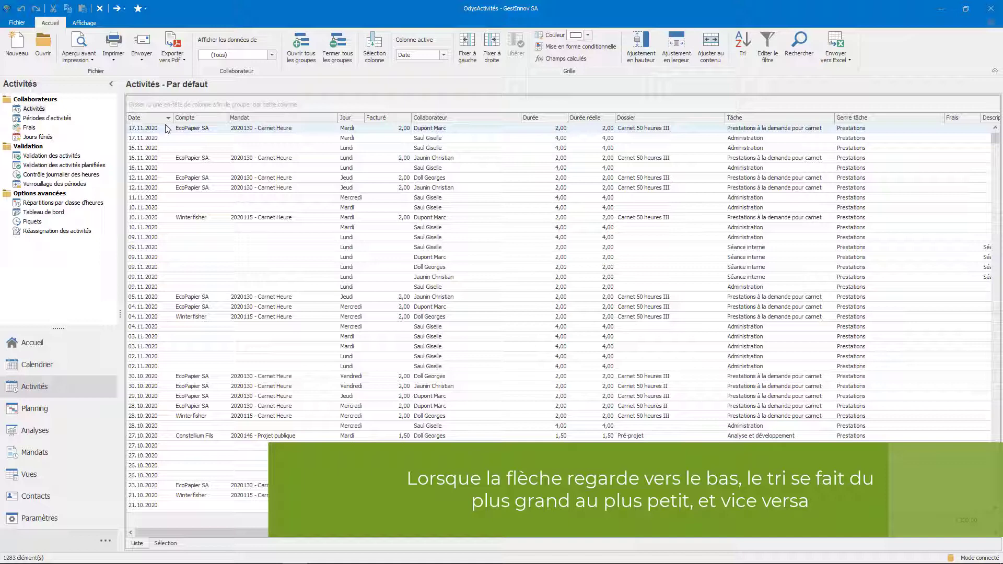
{"action": "left_click", "coordinate": [748, 61]}
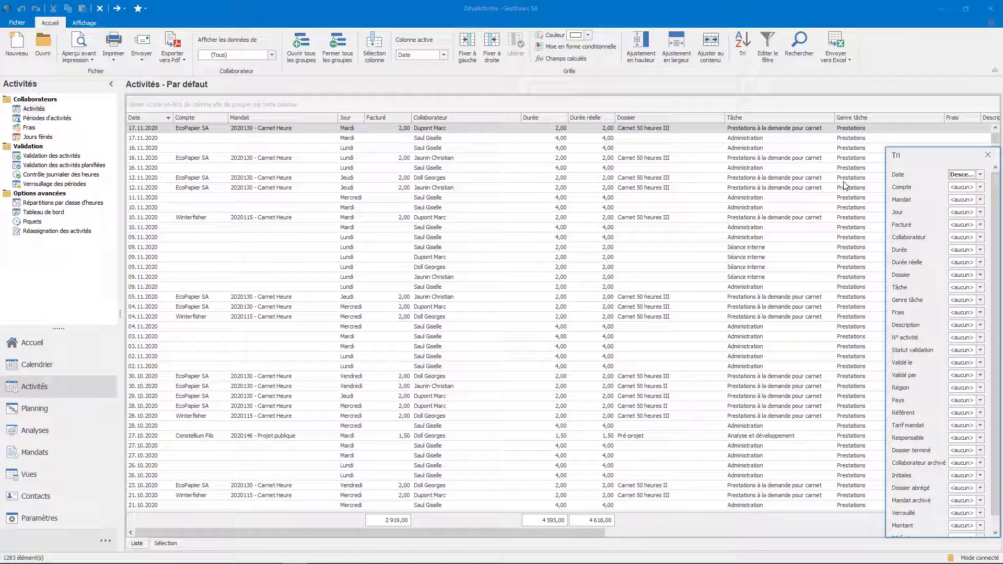
{"action": "left_click", "coordinate": [988, 155]}
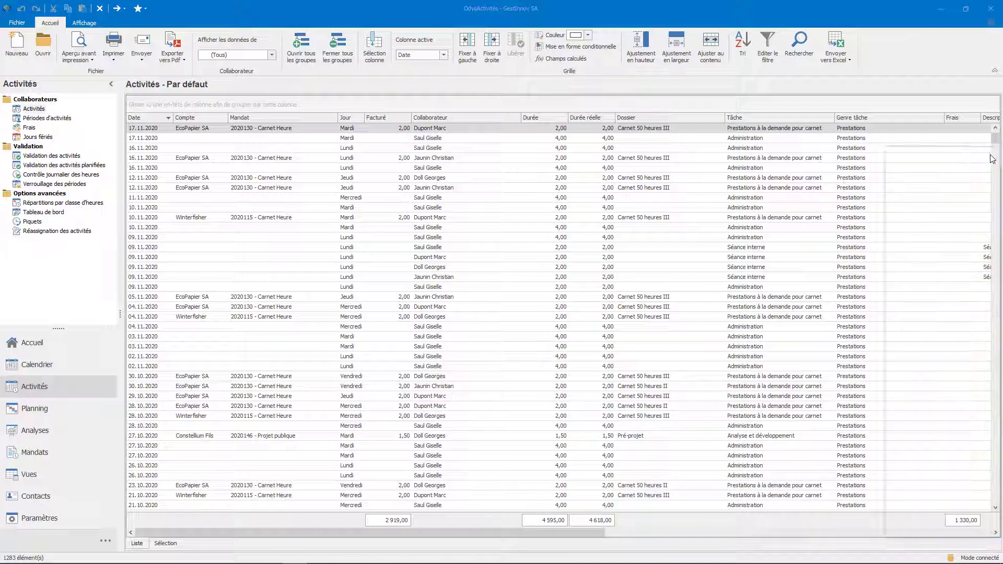
Step: Check the Collaborateur column's filter, then apply a text filter to Mandat with Est égal à "2019018 - Carnet Heure"
{"action": "left_click", "coordinate": [517, 118]}
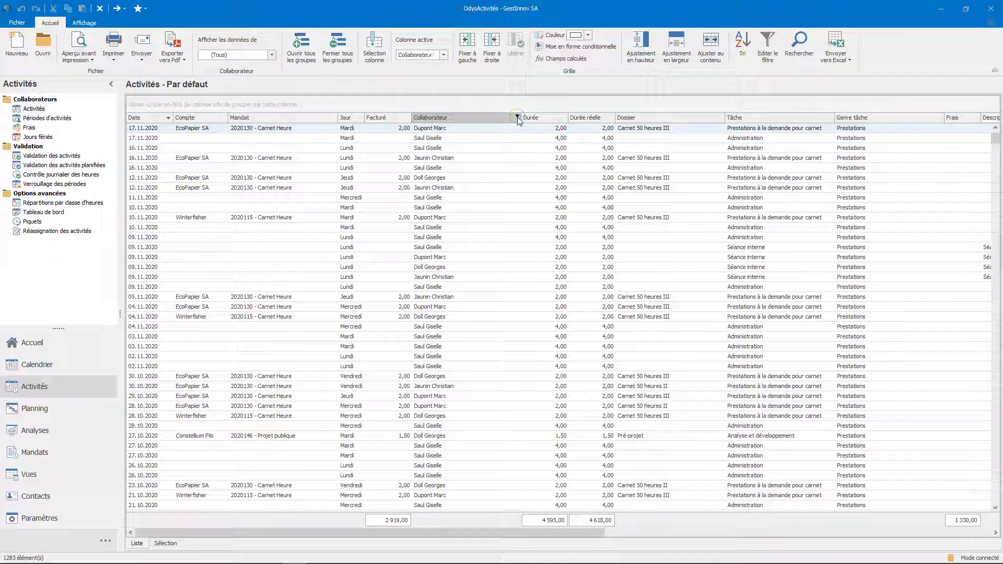
{"action": "left_click", "coordinate": [518, 118]}
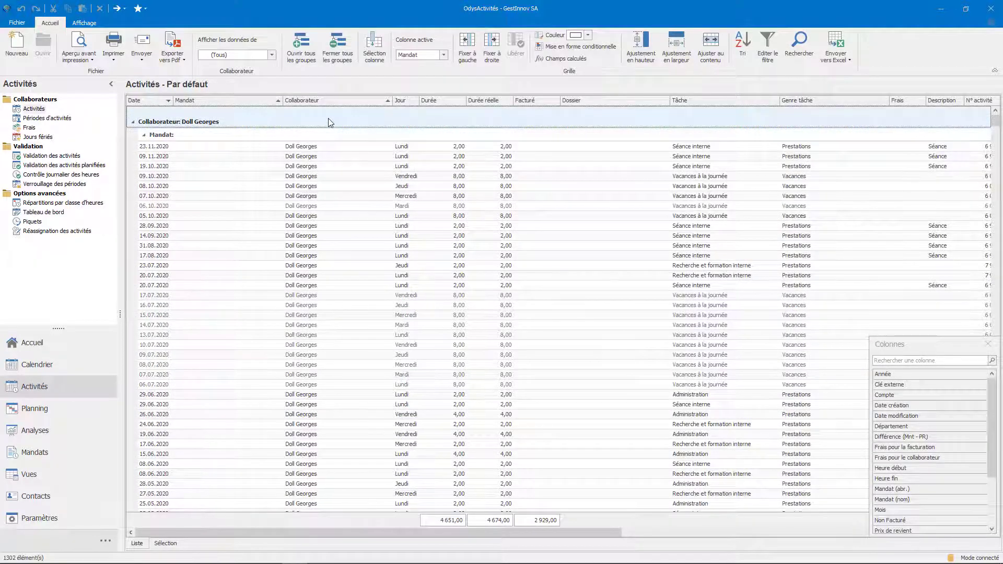
{"action": "left_click", "coordinate": [280, 99]}
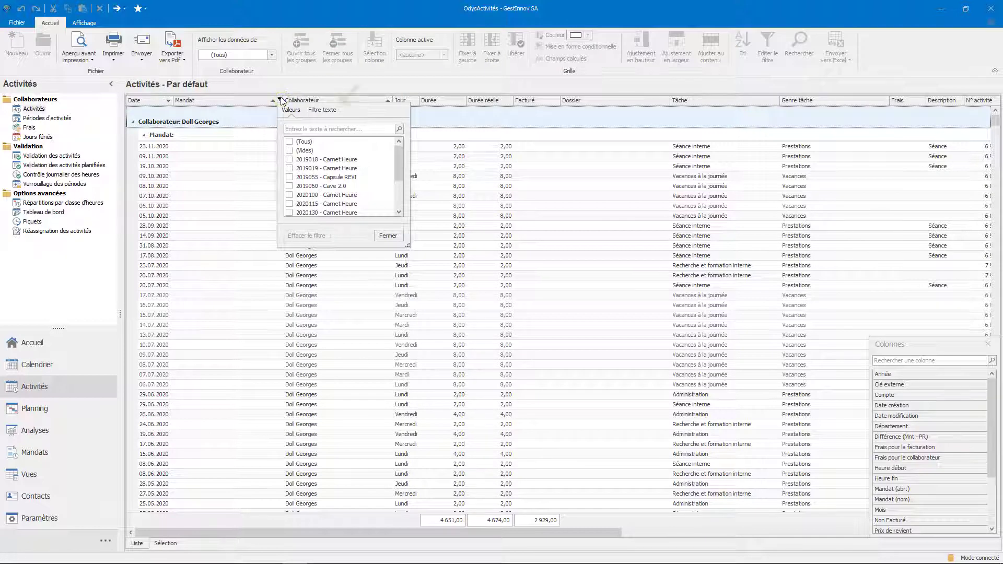
{"action": "left_click", "coordinate": [337, 108]}
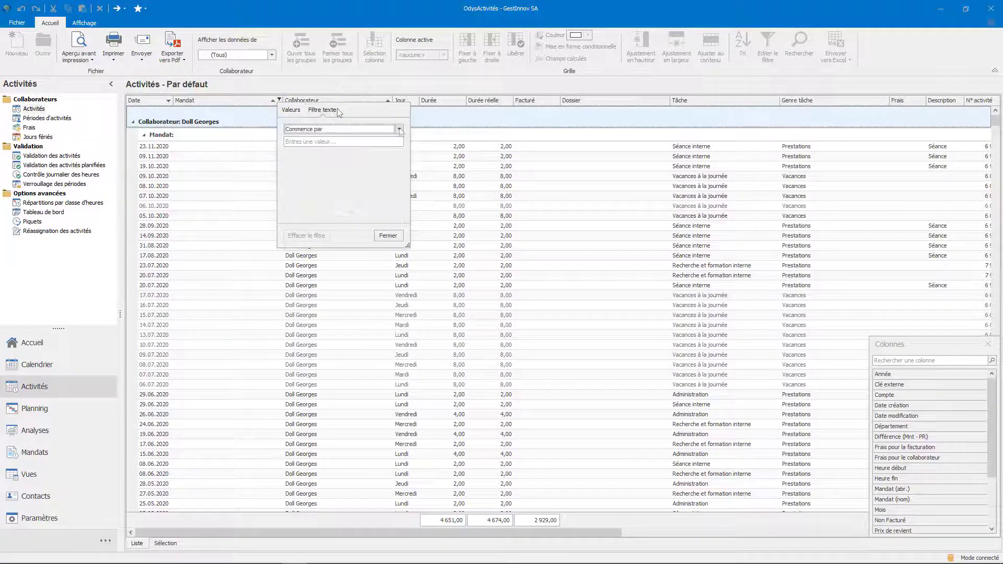
{"action": "left_click", "coordinate": [400, 128]}
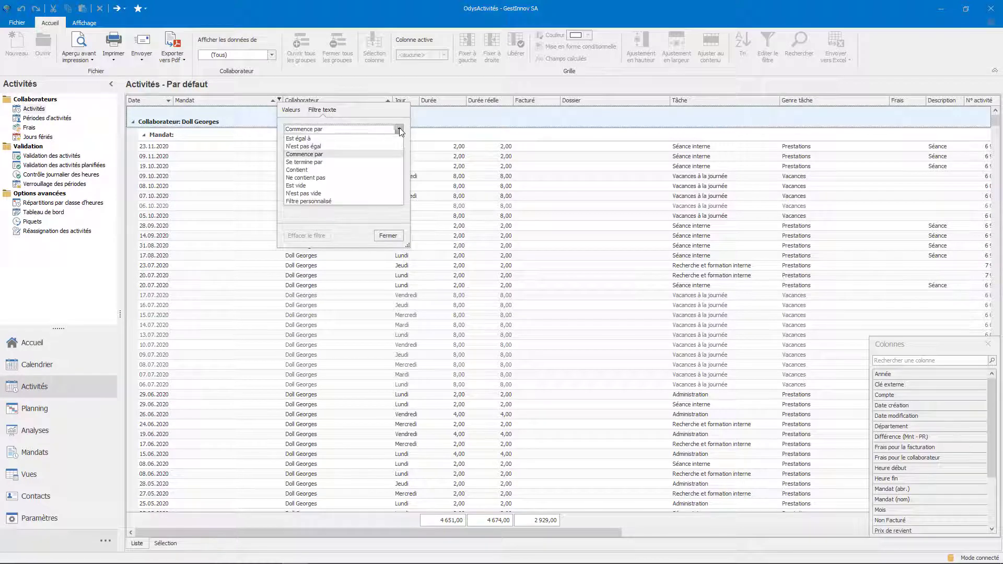
{"action": "left_click", "coordinate": [386, 140]}
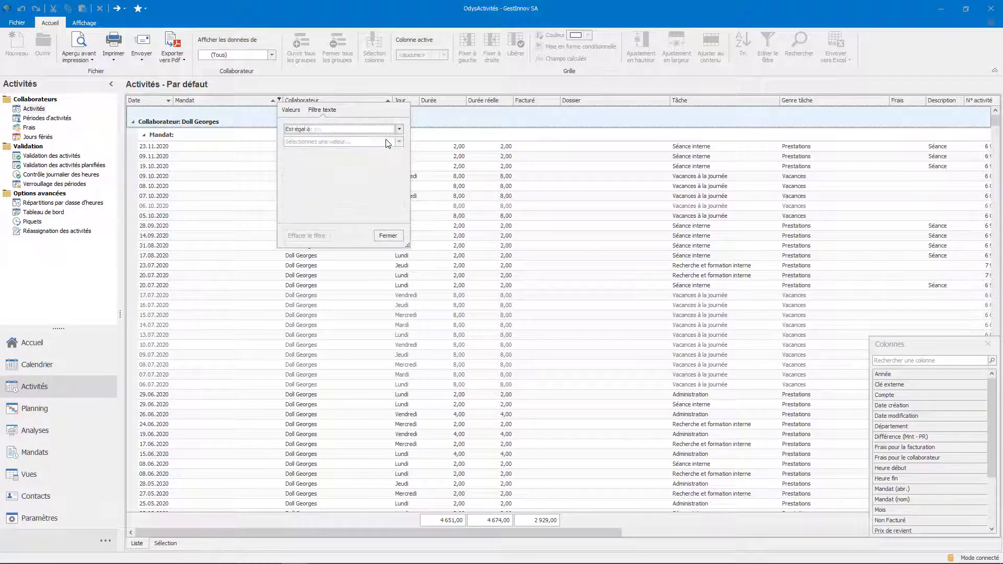
{"action": "left_click", "coordinate": [401, 142]}
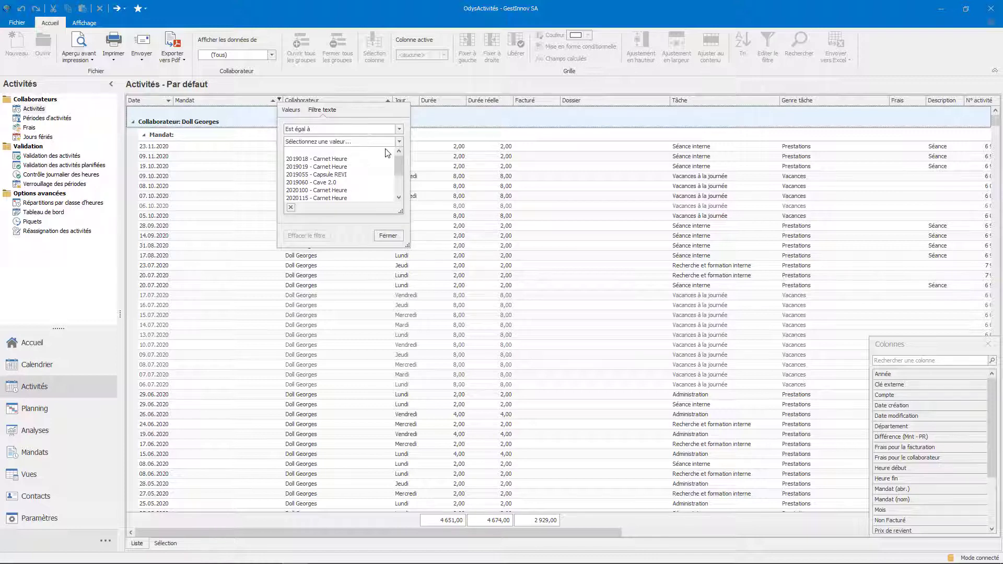
{"action": "left_click", "coordinate": [361, 158]}
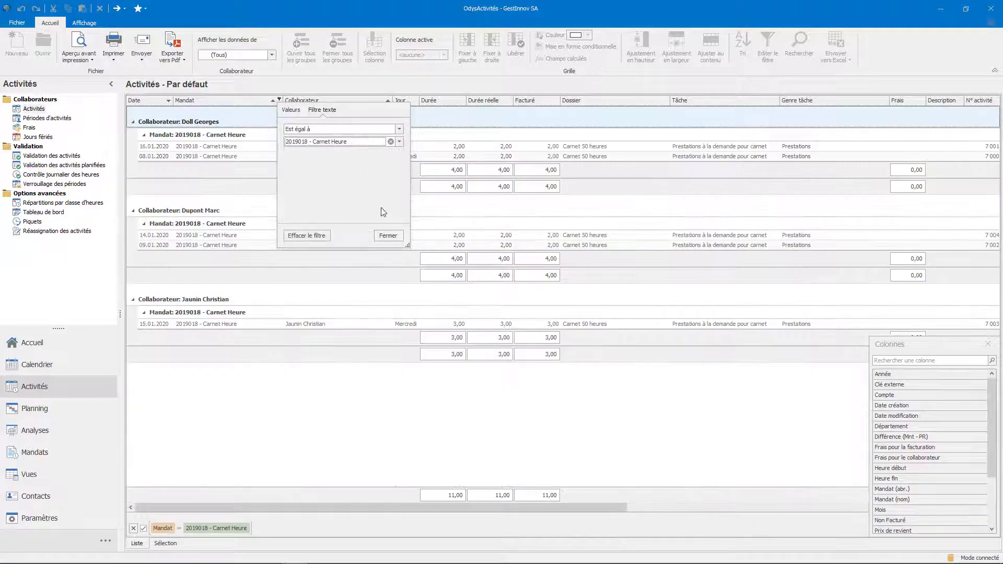
{"action": "left_click", "coordinate": [388, 235]}
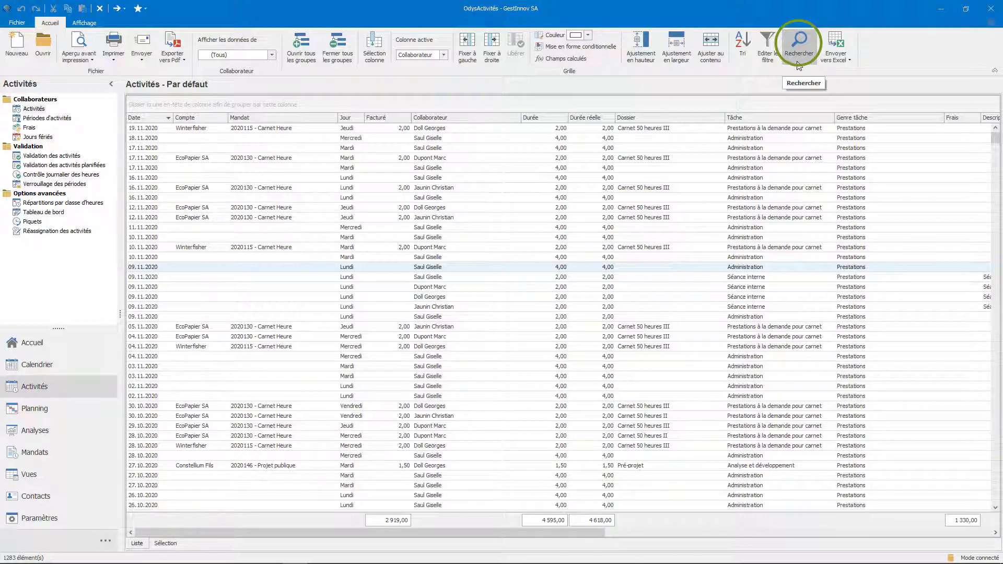
Step: Display the search bar above the activities list and search for "Prestations"
{"action": "right_click", "coordinate": [693, 162]}
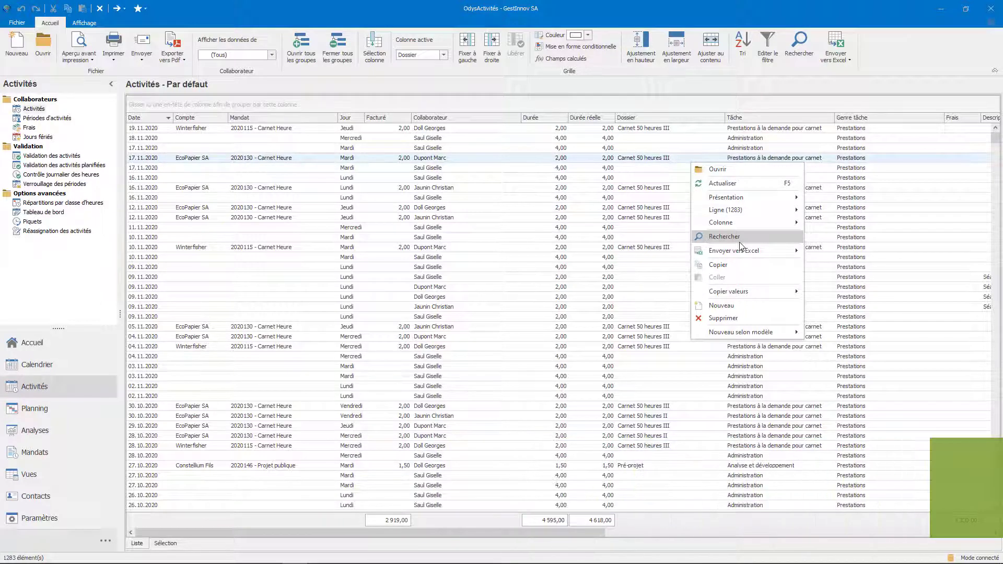
{"action": "left_click", "coordinate": [627, 217]}
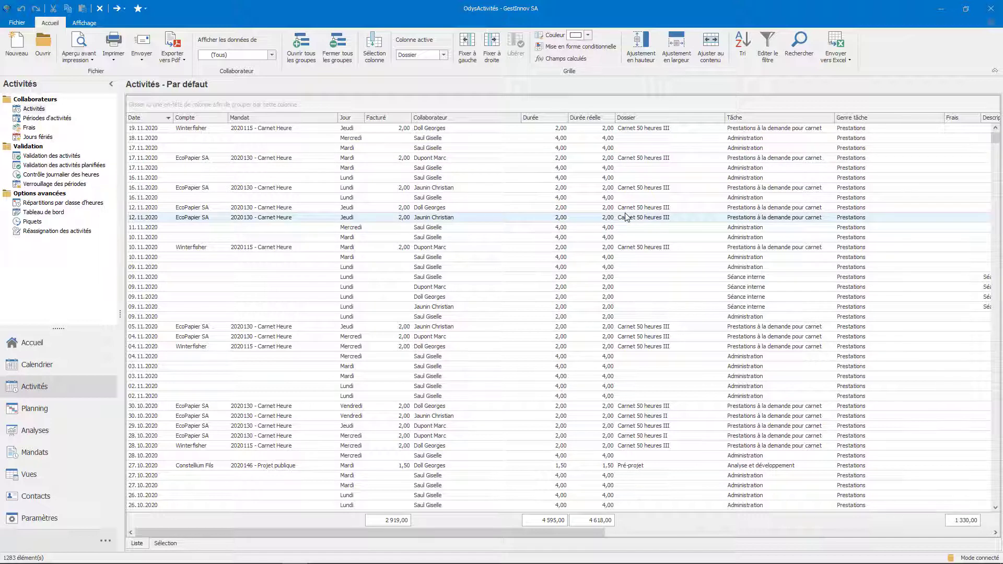
{"action": "key", "text": "ctrl+f"}
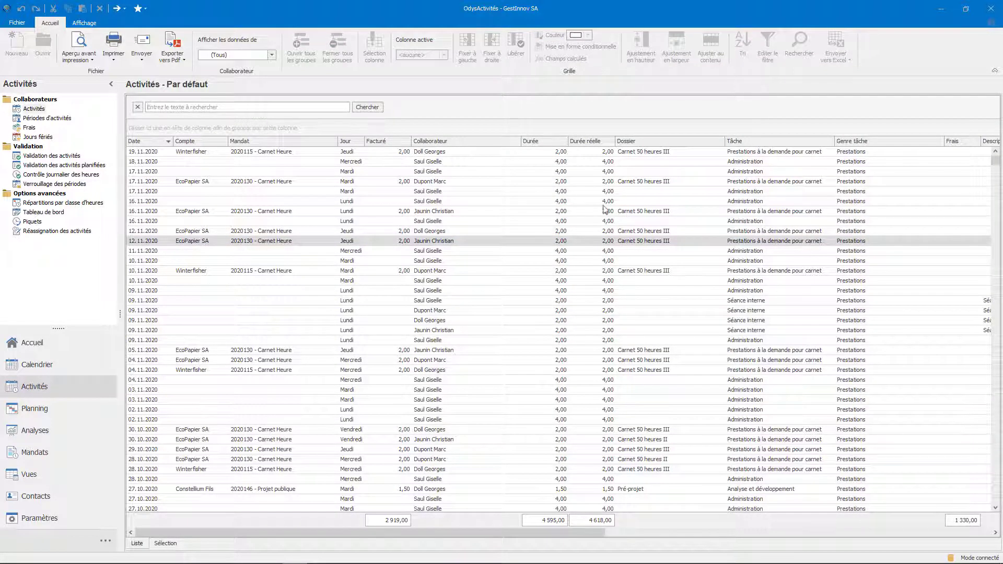
{"action": "left_click", "coordinate": [323, 108]}
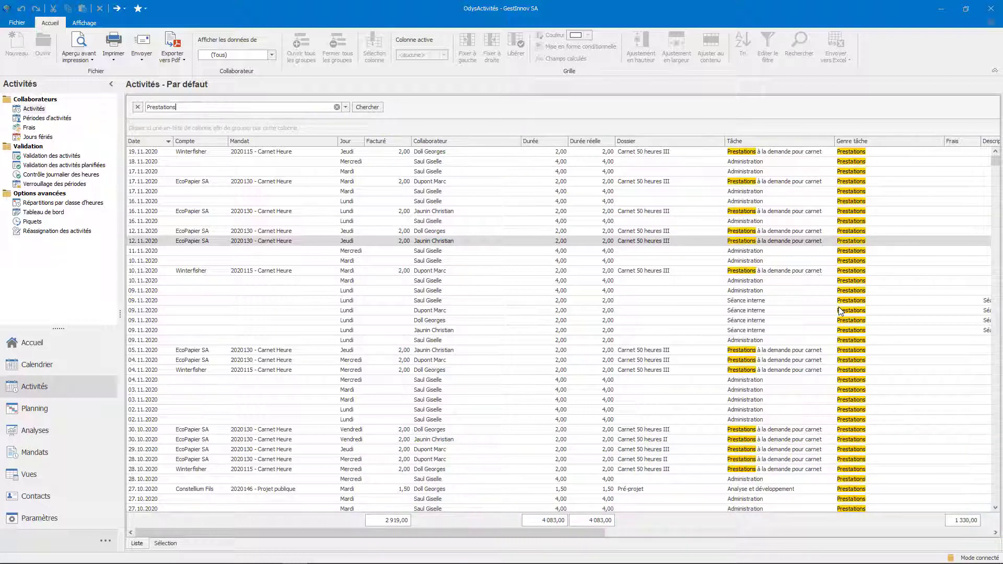
Step: Clear the "Prestations" search, fix the Jour column with Fixer à gauche, and release it with Libérer
{"action": "left_click", "coordinate": [337, 107]}
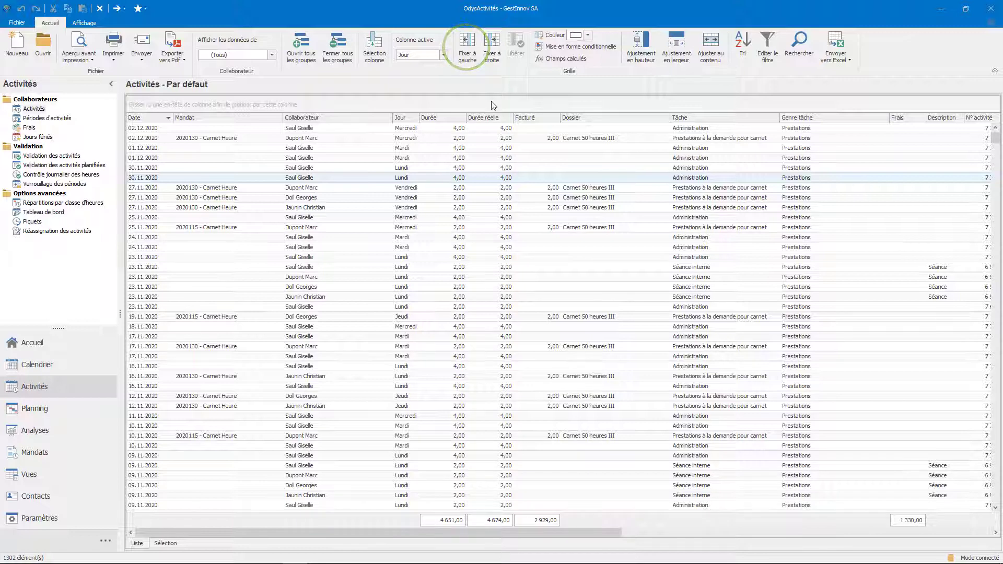
{"action": "left_click", "coordinate": [467, 52]}
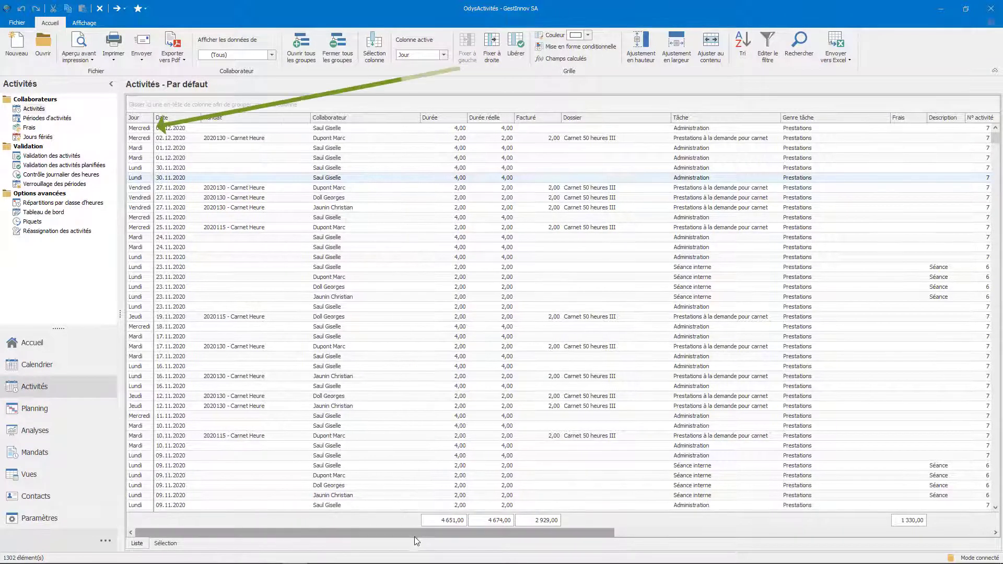
{"action": "mouse_move", "coordinate": [415, 536]}
{"action": "left_mouse_down"}
{"action": "mouse_move", "coordinate": [472, 528]}
{"action": "mouse_move", "coordinate": [529, 498]}
{"action": "mouse_move", "coordinate": [398, 514]}
{"action": "left_mouse_up"}
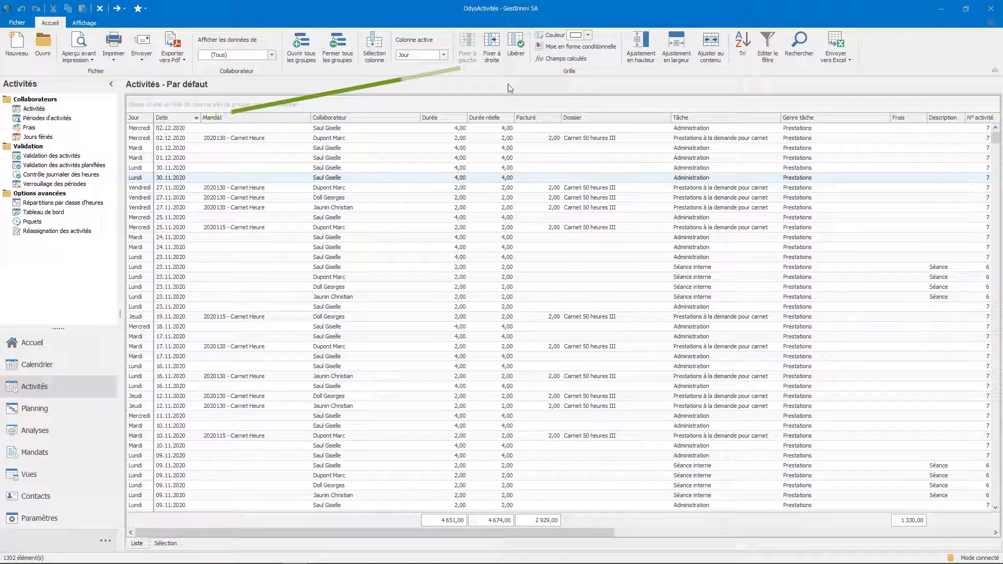
{"action": "left_click", "coordinate": [518, 50]}
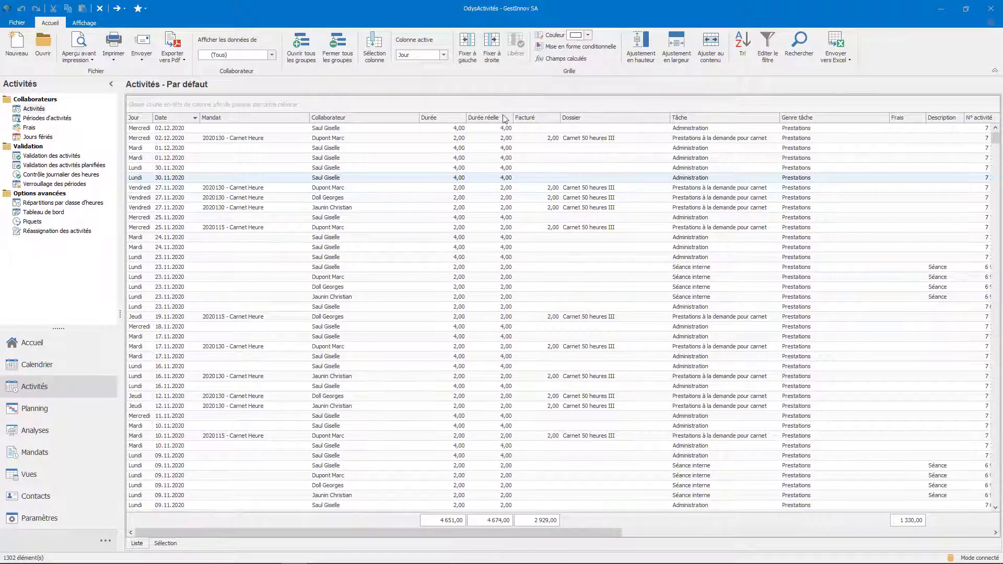
Step: Fix the Durée column in the activities list with Fixer à gauche
{"action": "right_click", "coordinate": [428, 181]}
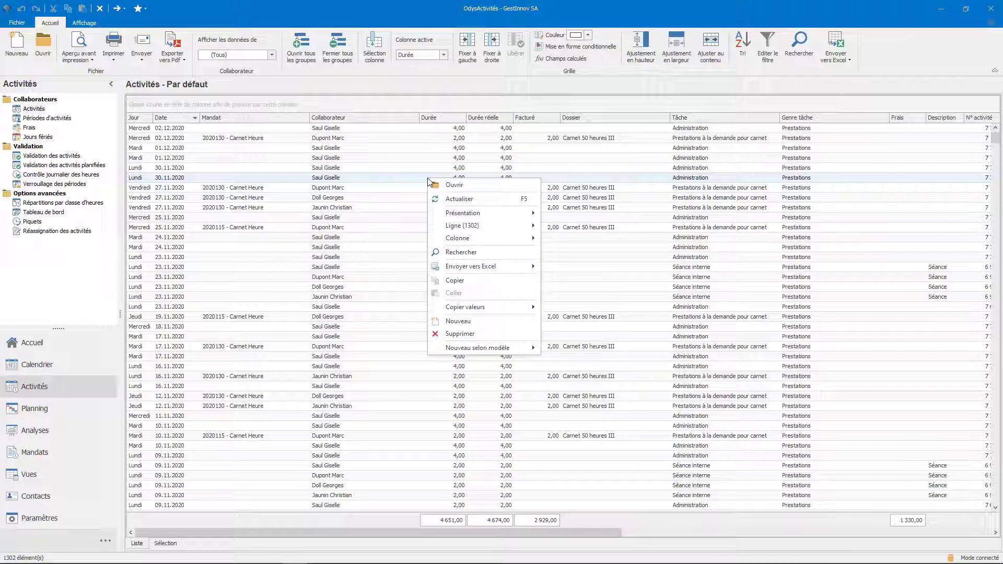
{"action": "mouse_move", "coordinate": [508, 239]}
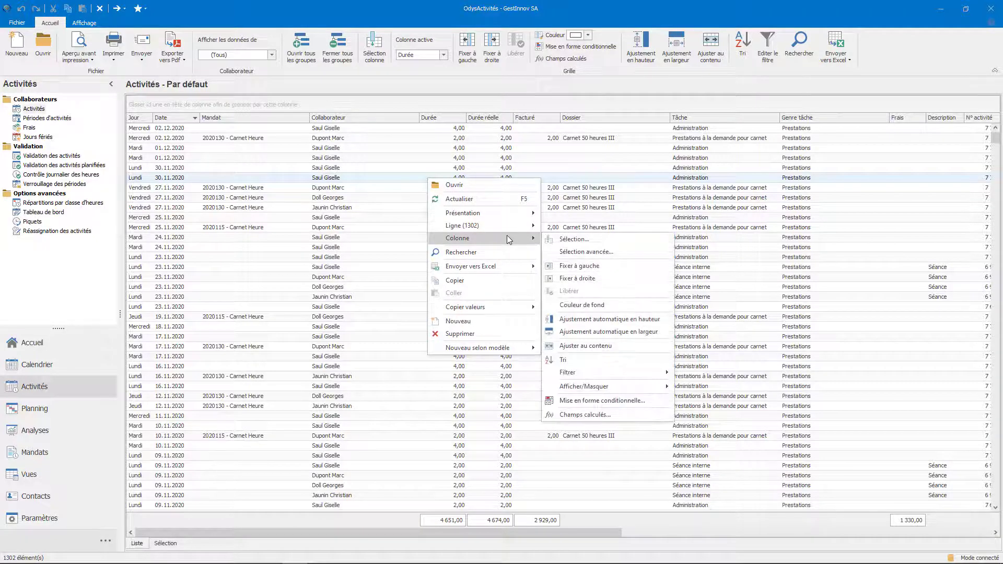
{"action": "left_click", "coordinate": [619, 270]}
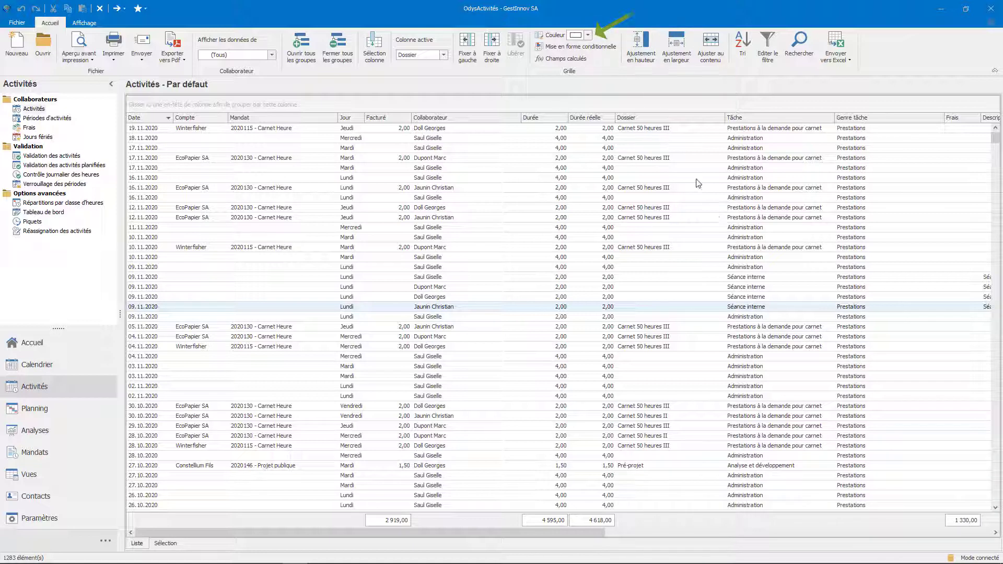
Step: Set the Collaborateur column's background colour to the standard orange-yellow
{"action": "left_click", "coordinate": [588, 35]}
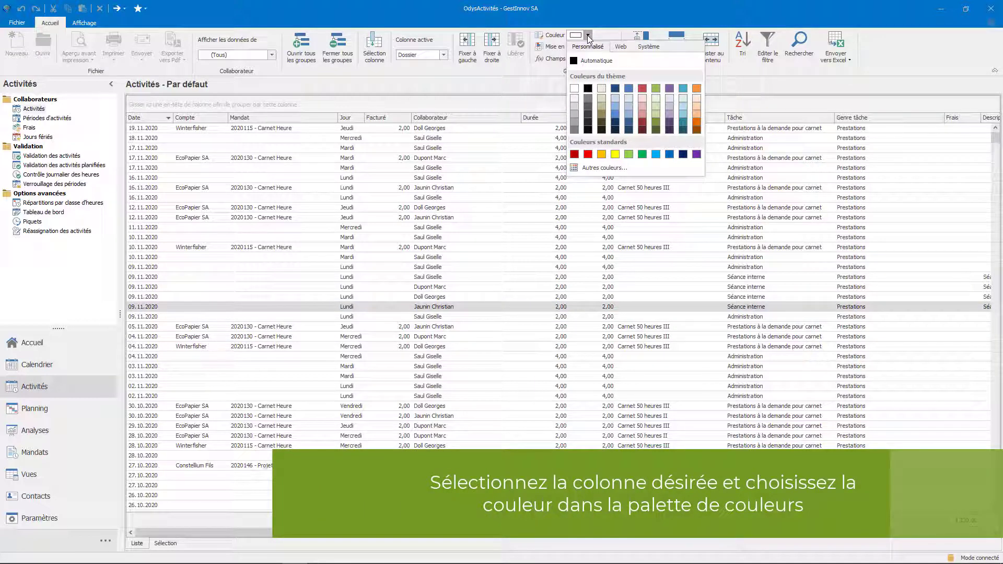
{"action": "left_click", "coordinate": [484, 135]}
{"action": "left_click", "coordinate": [484, 130]}
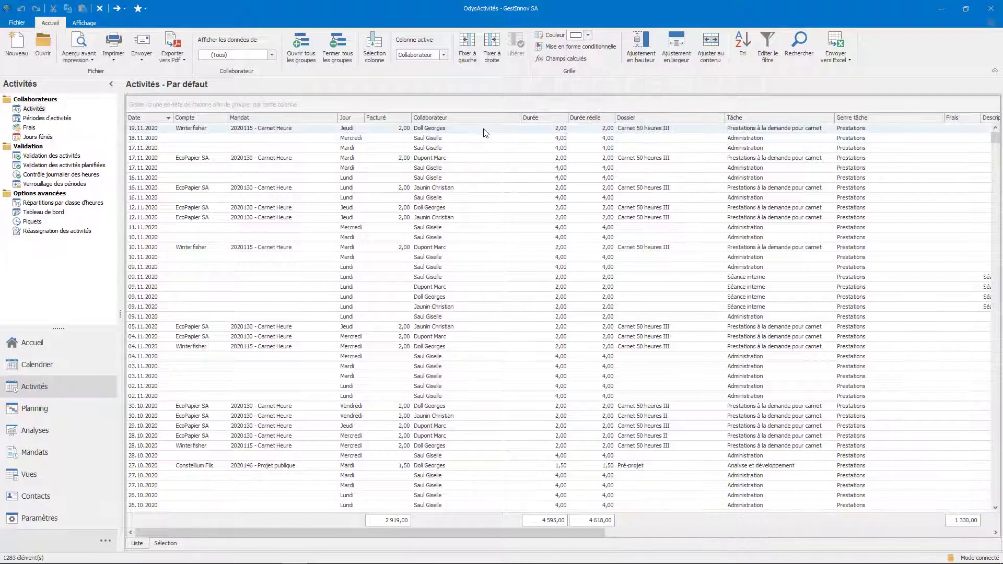
{"action": "left_click", "coordinate": [588, 35]}
{"action": "left_click", "coordinate": [602, 154]}
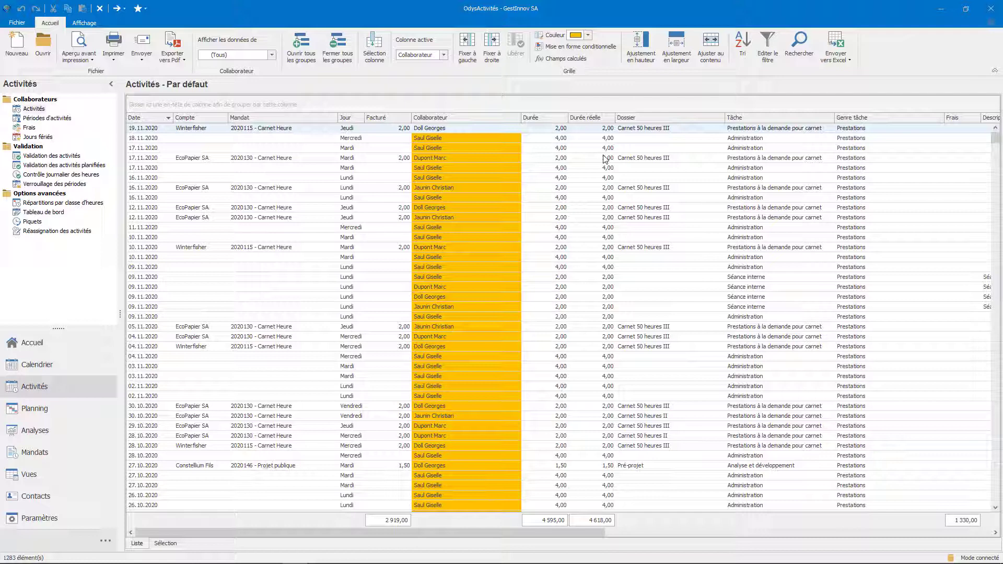
Step: Set the Dossier column's background colour (Couleur de fond) to light purple
{"action": "right_click", "coordinate": [648, 162]}
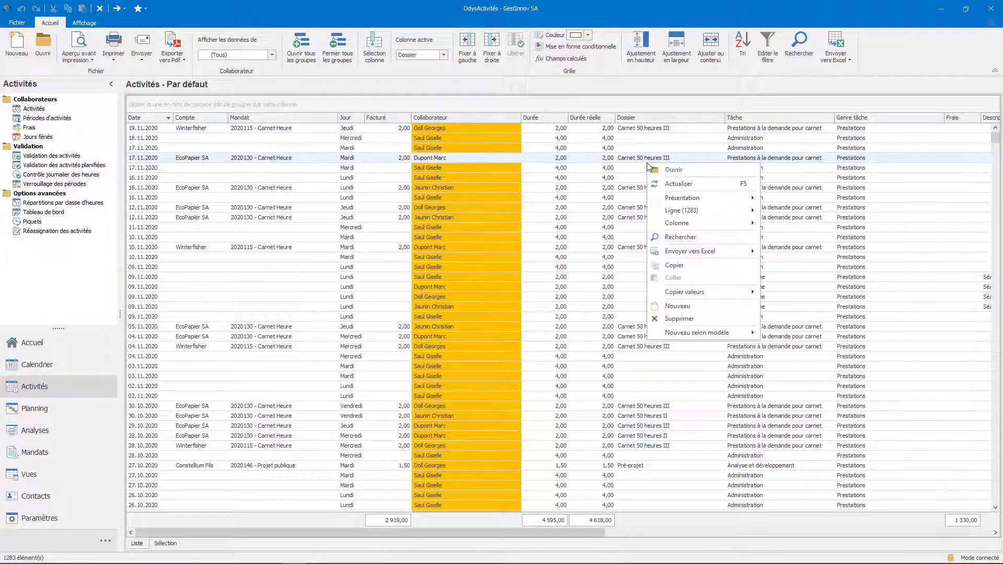
{"action": "mouse_move", "coordinate": [681, 227]}
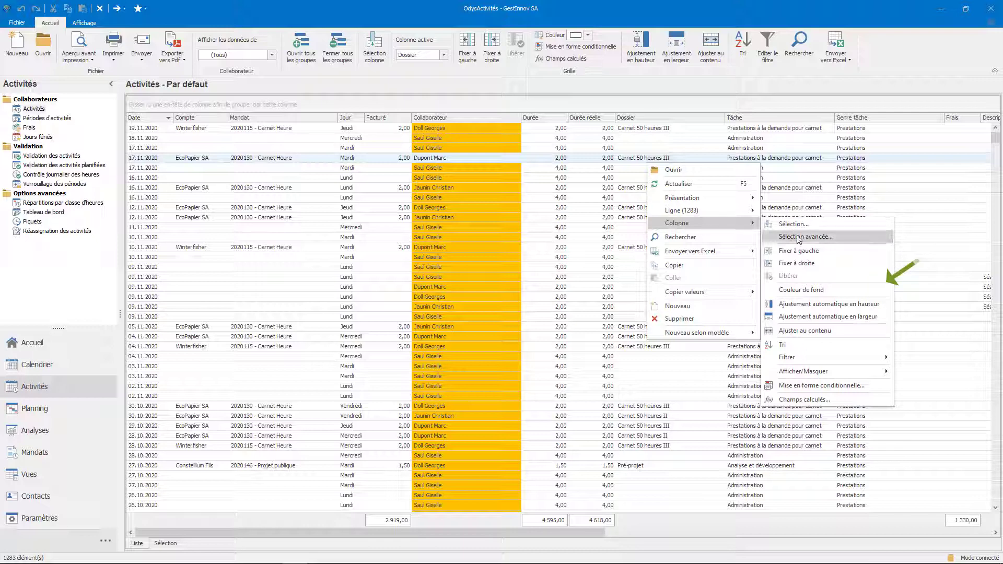
{"action": "left_click", "coordinate": [802, 289]}
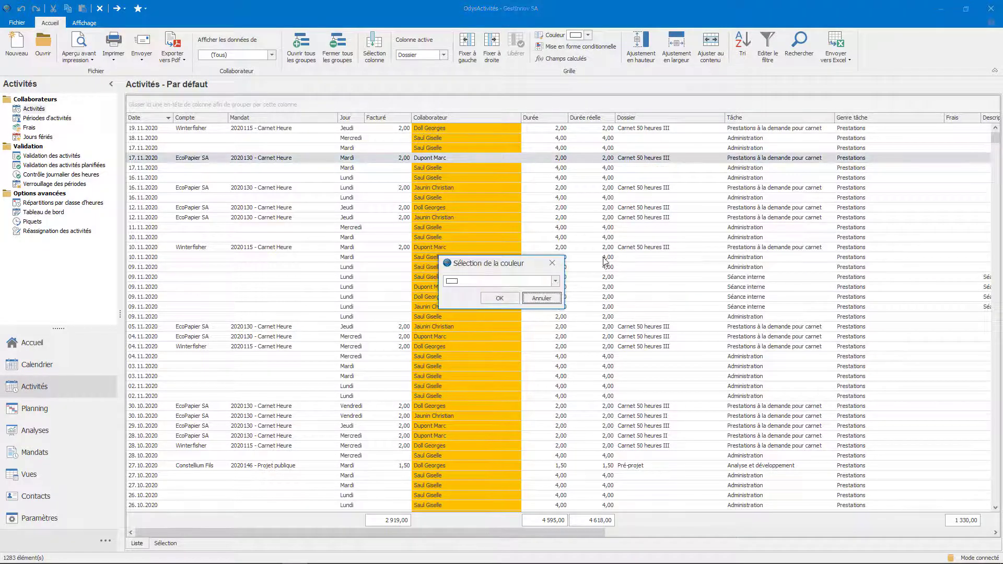
{"action": "left_click", "coordinate": [556, 281]}
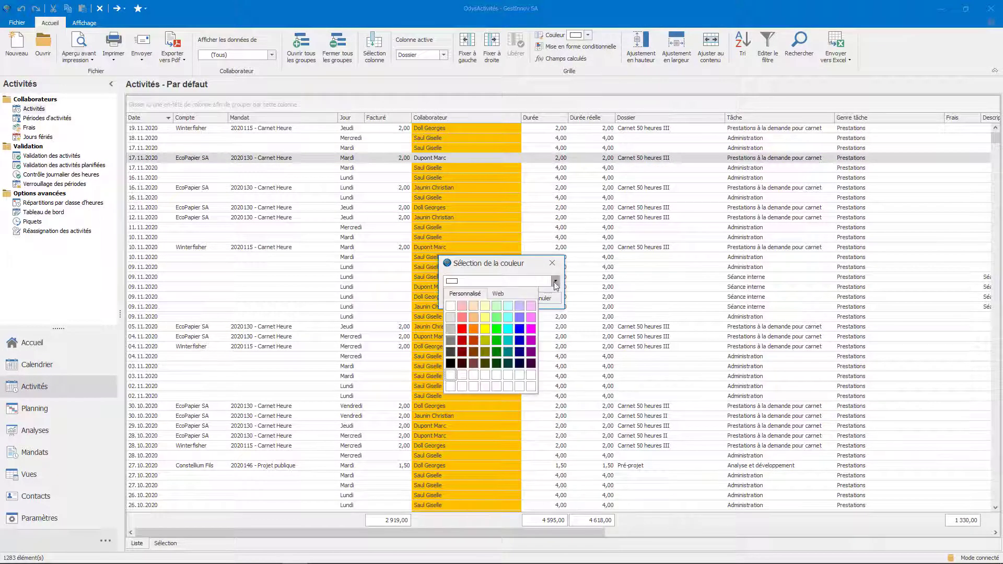
{"action": "left_click", "coordinate": [516, 307]}
{"action": "left_click", "coordinate": [508, 299]}
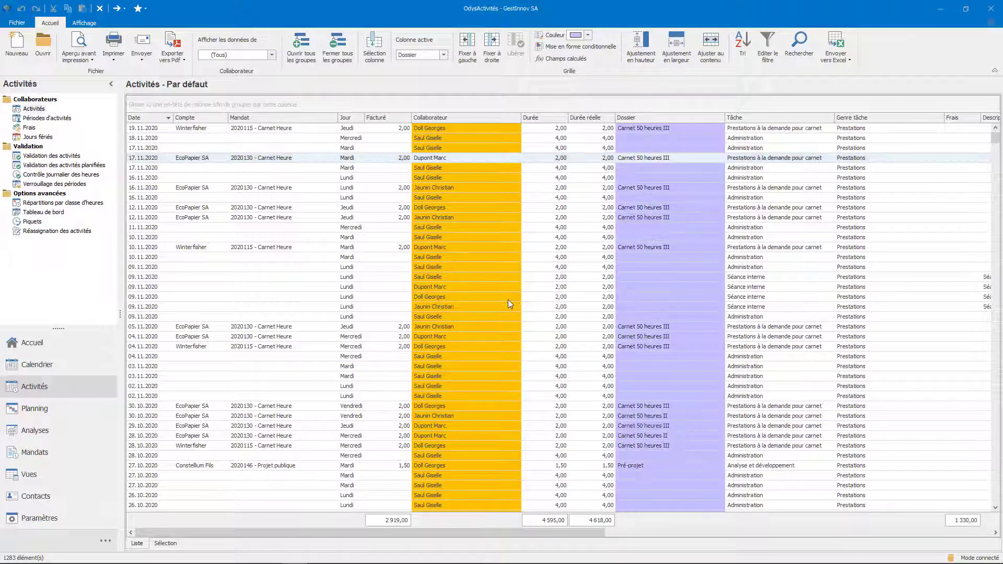
{"action": "left_click", "coordinate": [326, 277]}
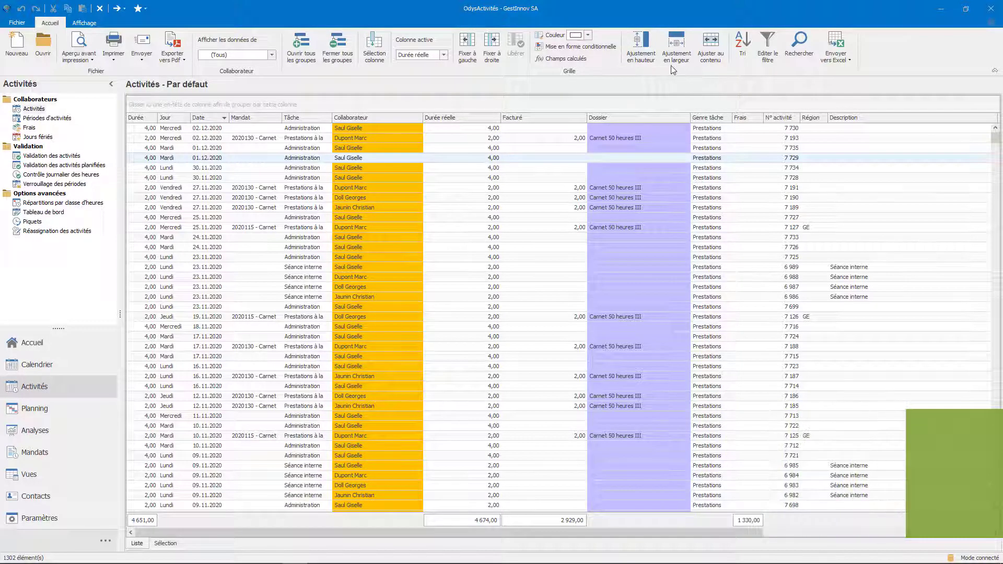
Step: Turn automatic row height adjustment on and off again, and fit the column widths to their content (Ajuster au contenu)
{"action": "left_click", "coordinate": [644, 57]}
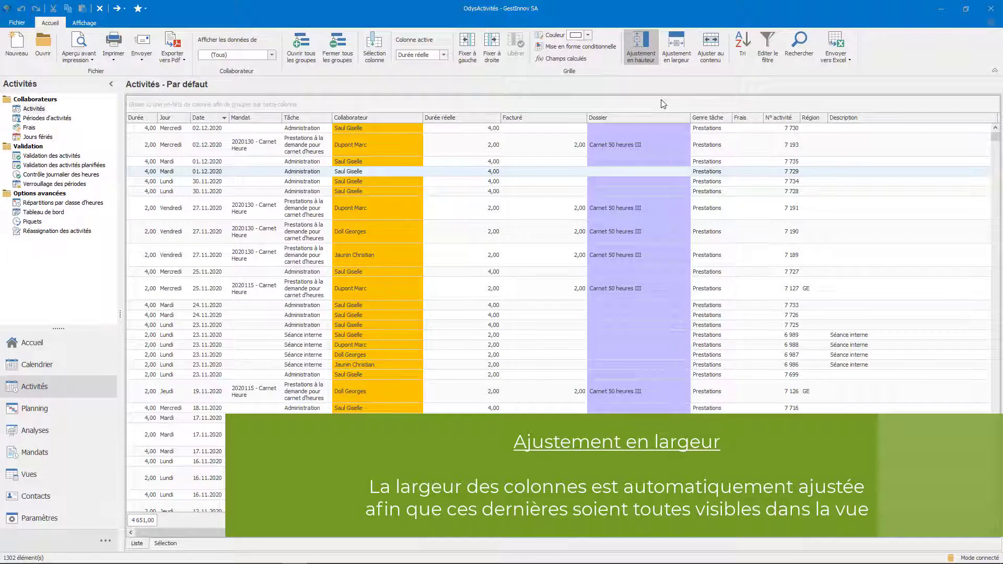
{"action": "left_click", "coordinate": [651, 58]}
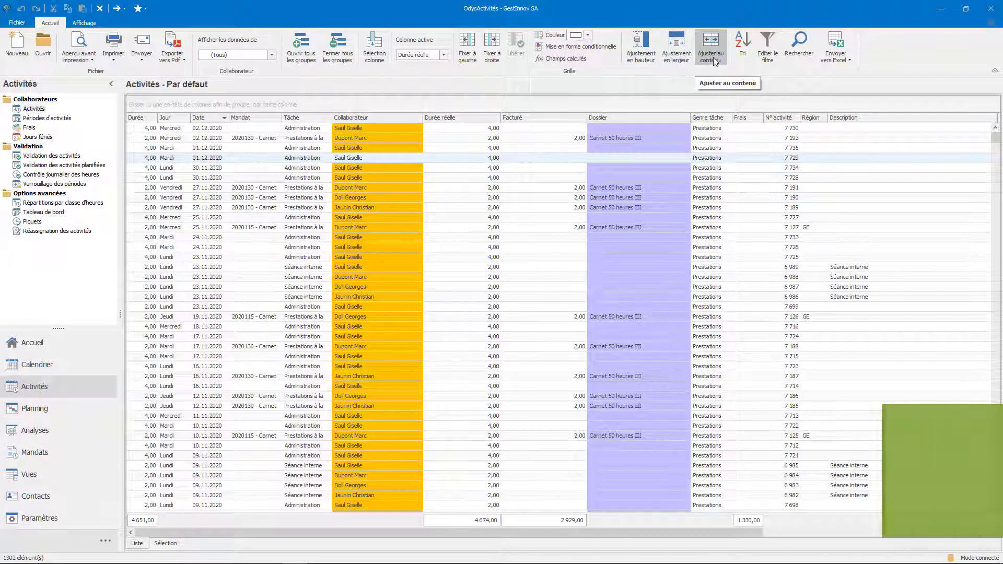
{"action": "left_click", "coordinate": [715, 60]}
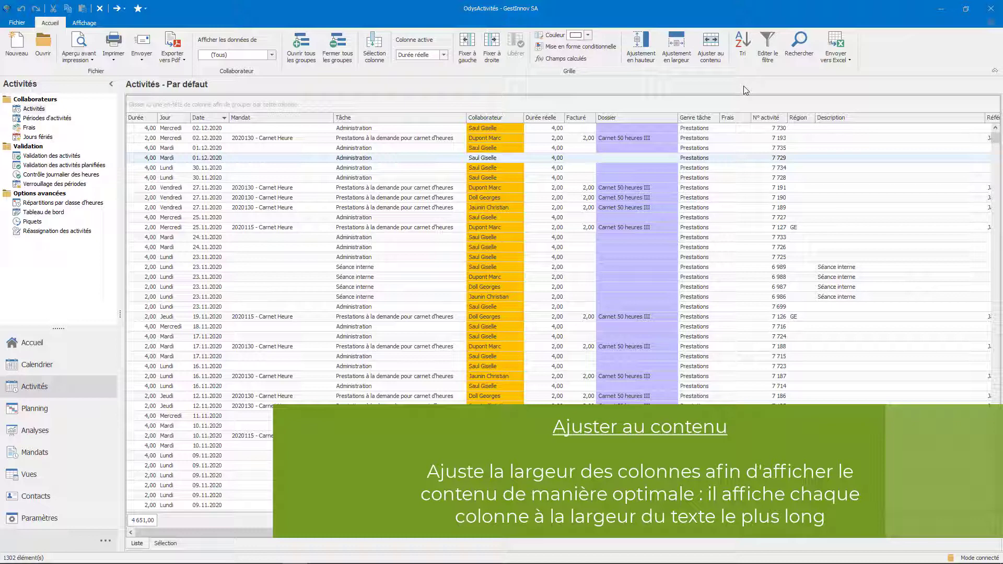
{"action": "right_click", "coordinate": [671, 158]}
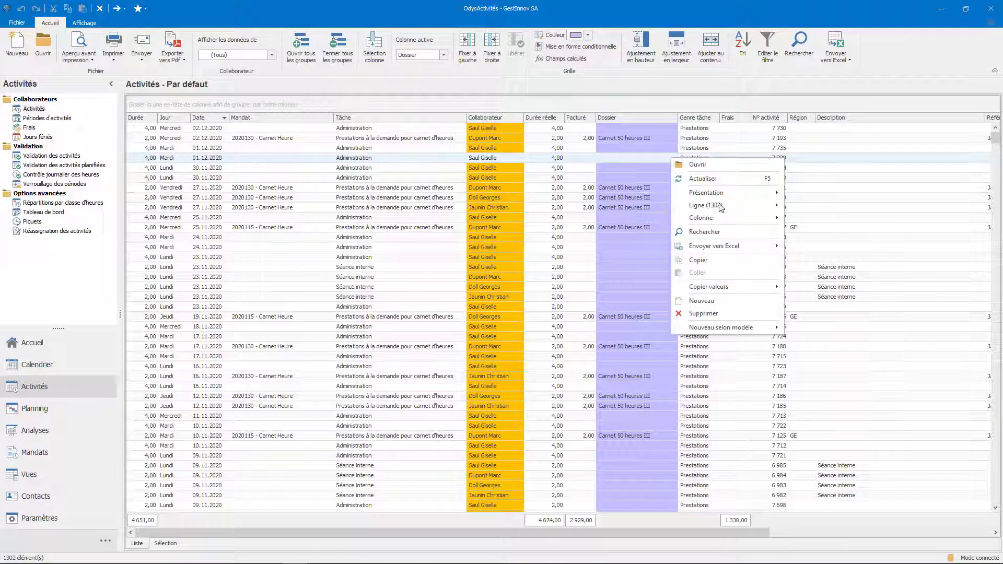
{"action": "mouse_move", "coordinate": [751, 222]}
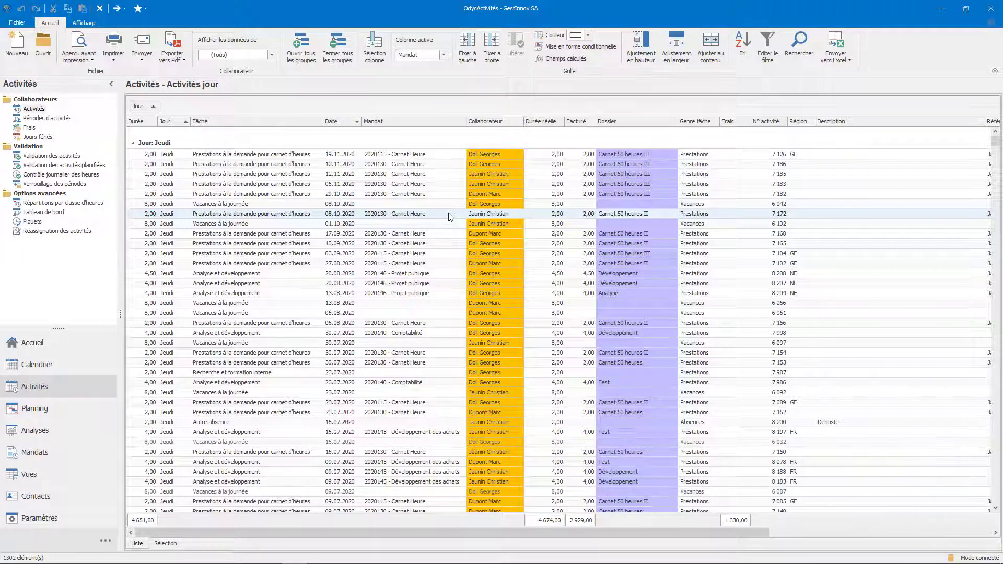
Step: Save the current list layout grouped by Jour as a new presentation named "Liste par jour"
{"action": "right_click", "coordinate": [450, 217]}
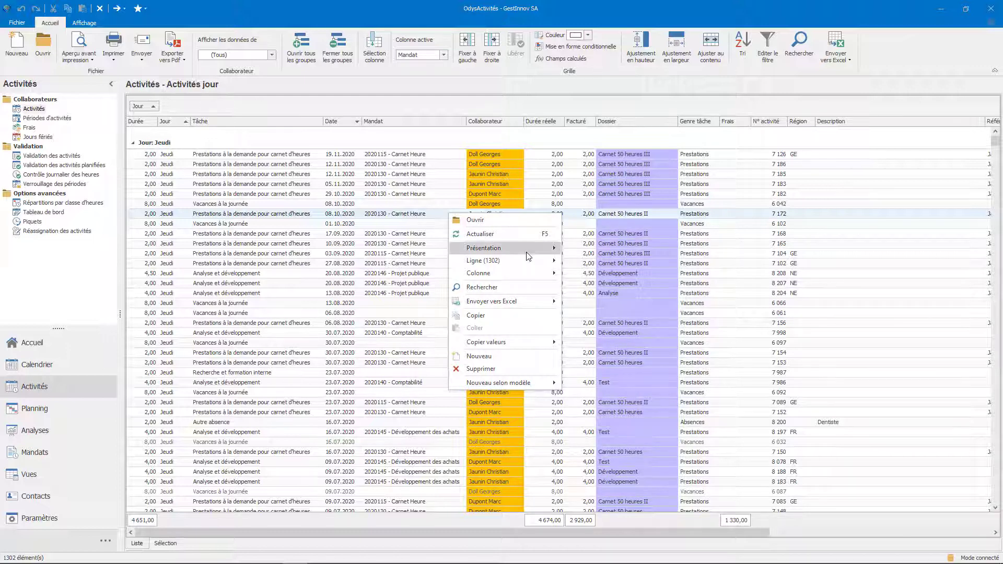
{"action": "mouse_move", "coordinate": [504, 248]}
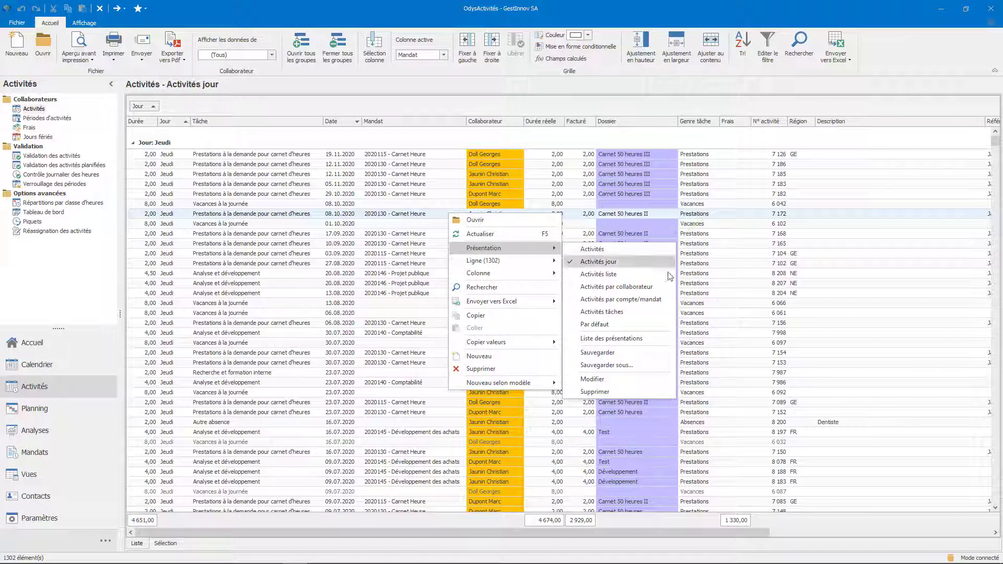
{"action": "left_click", "coordinate": [659, 367]}
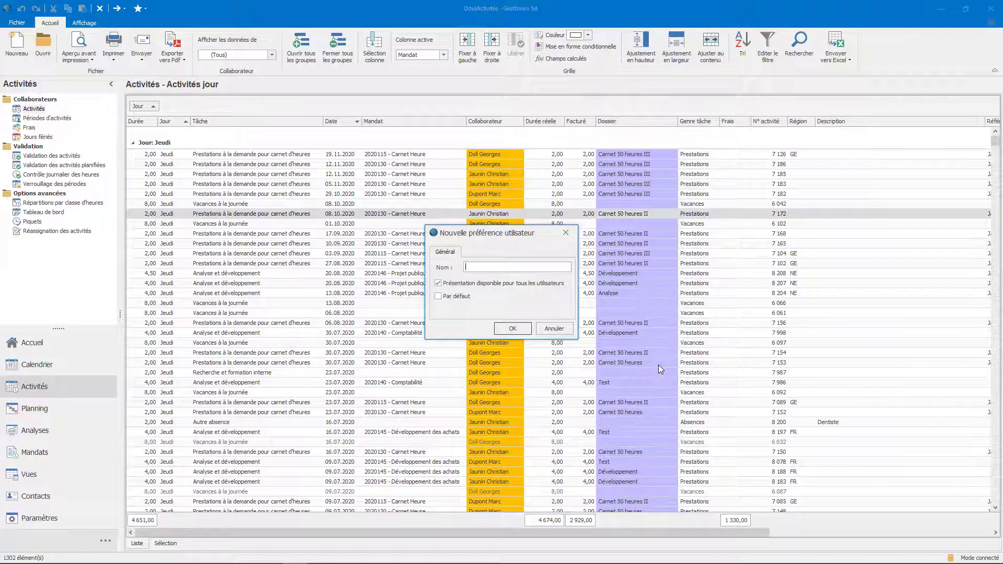
{"action": "type", "text": "Liste par jour"}
{"action": "left_click", "coordinate": [521, 329]}
Step: Switch the list to the Activités par collaborateur presentation and return to the Liste par jour presentation
{"action": "right_click", "coordinate": [457, 215]}
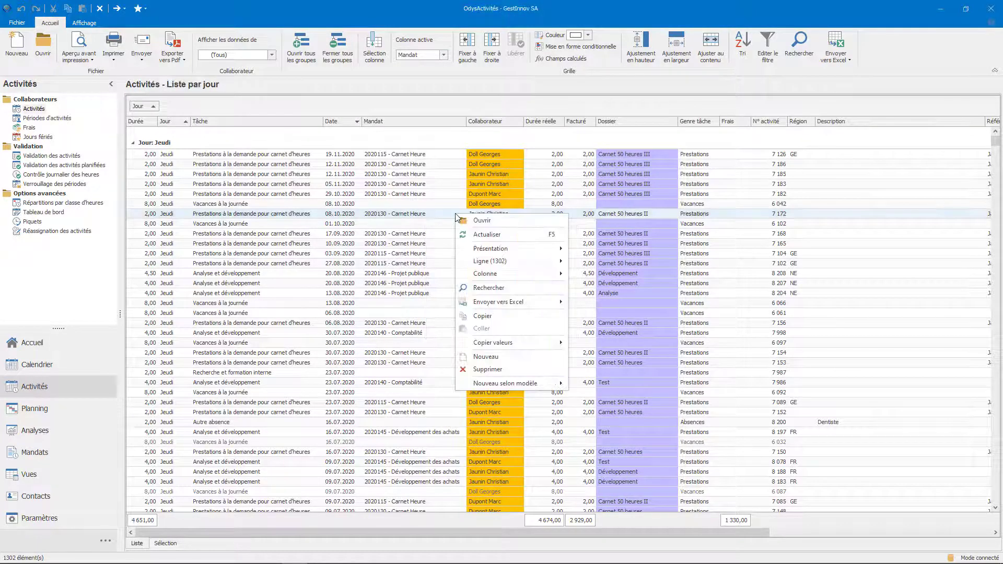
{"action": "mouse_move", "coordinate": [537, 253]}
{"action": "left_click", "coordinate": [610, 287]}
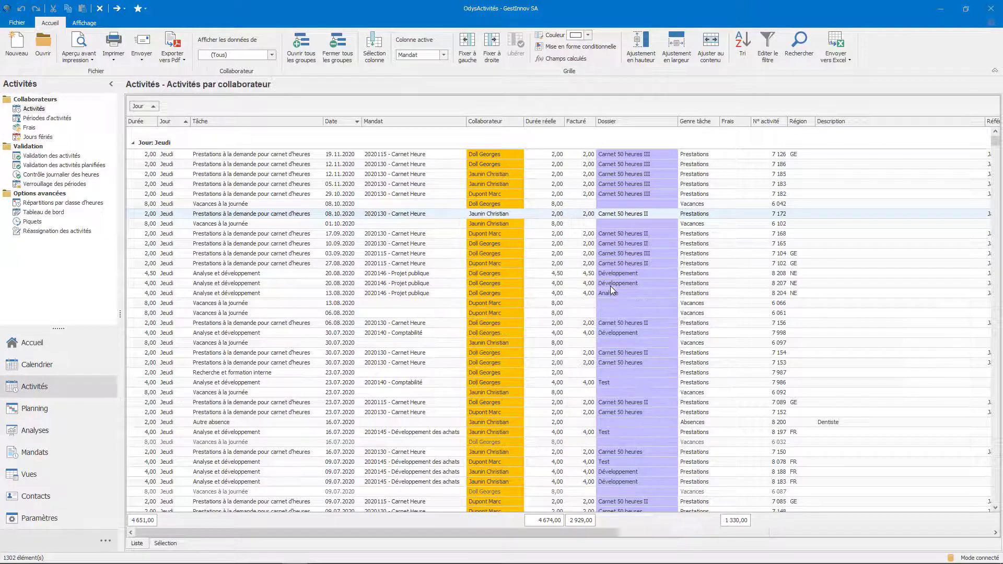
{"action": "right_click", "coordinate": [496, 188]}
{"action": "mouse_move", "coordinate": [539, 219]}
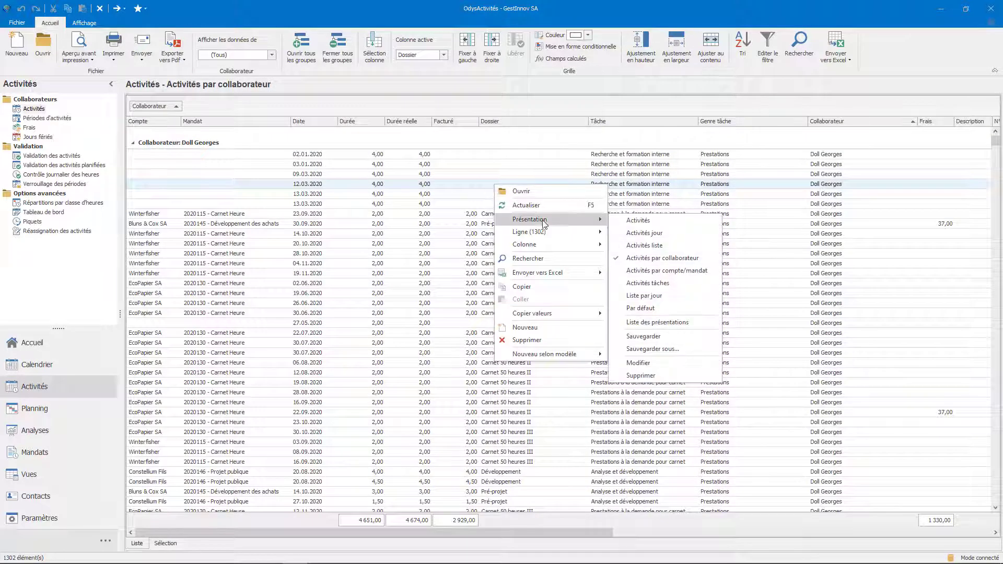
{"action": "left_click", "coordinate": [655, 295]}
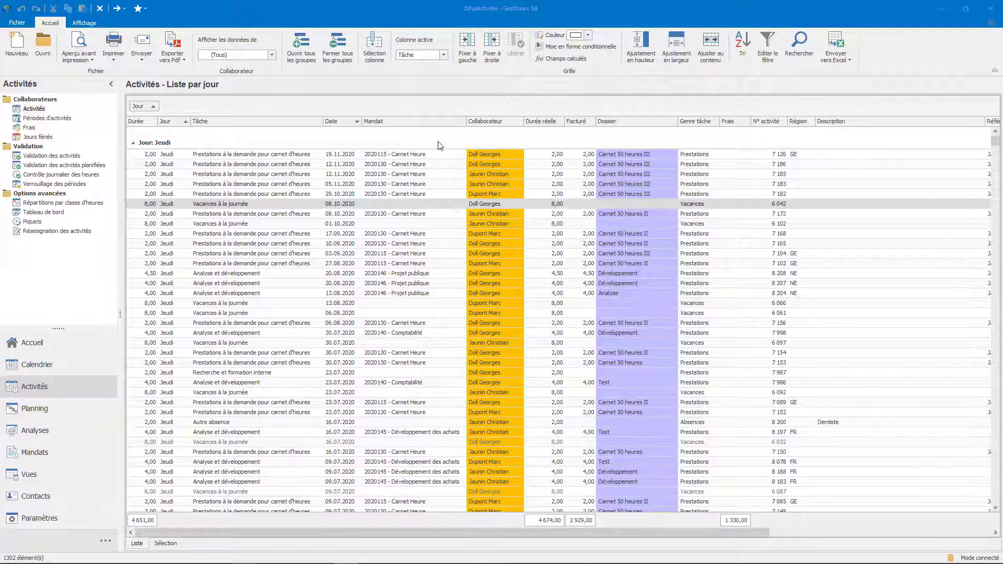
Step: Export the Liste par jour activities list to Excel and accept opening the exported file
{"action": "left_click", "coordinate": [184, 60]}
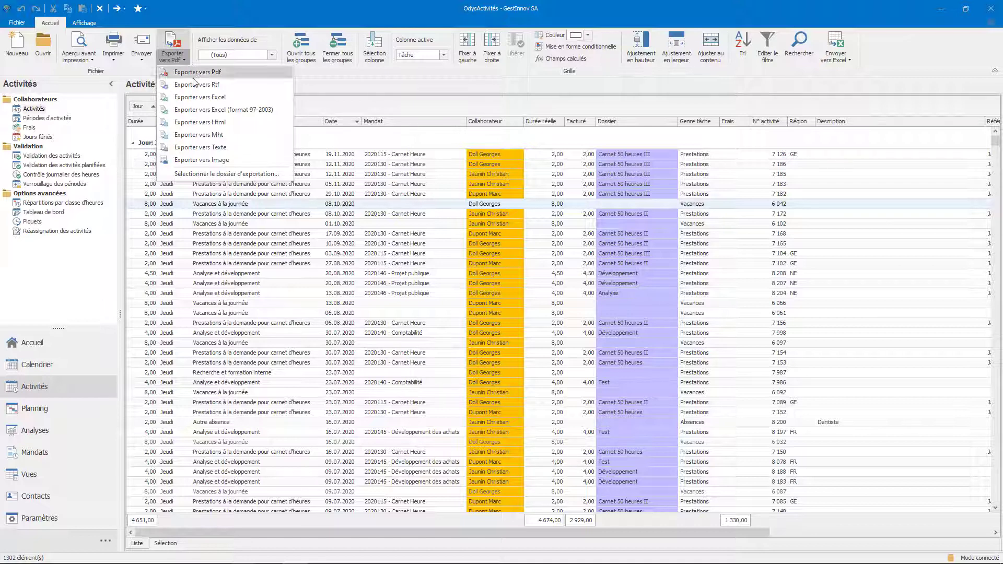
{"action": "left_click", "coordinate": [200, 98]}
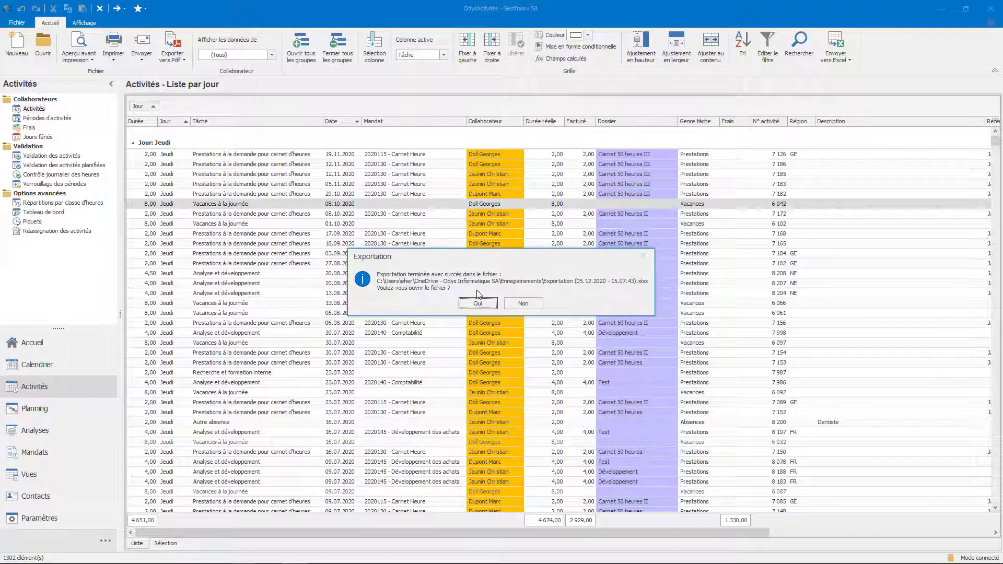
{"action": "left_click", "coordinate": [491, 306]}
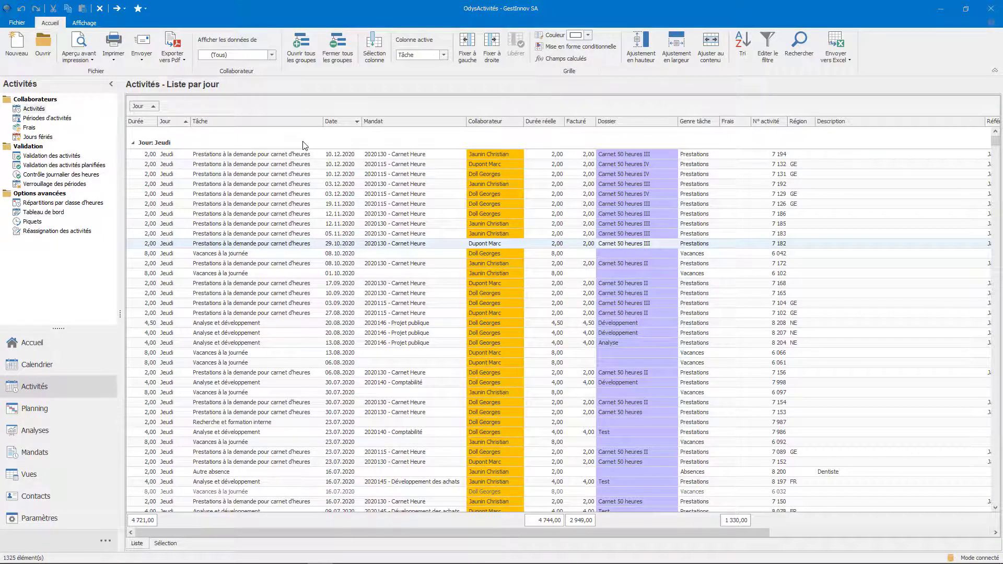
Step: Set the export folder to another folder (Autre dossier) picked from the OneDrive folder tree, and confirm the choice
{"action": "left_click", "coordinate": [184, 61]}
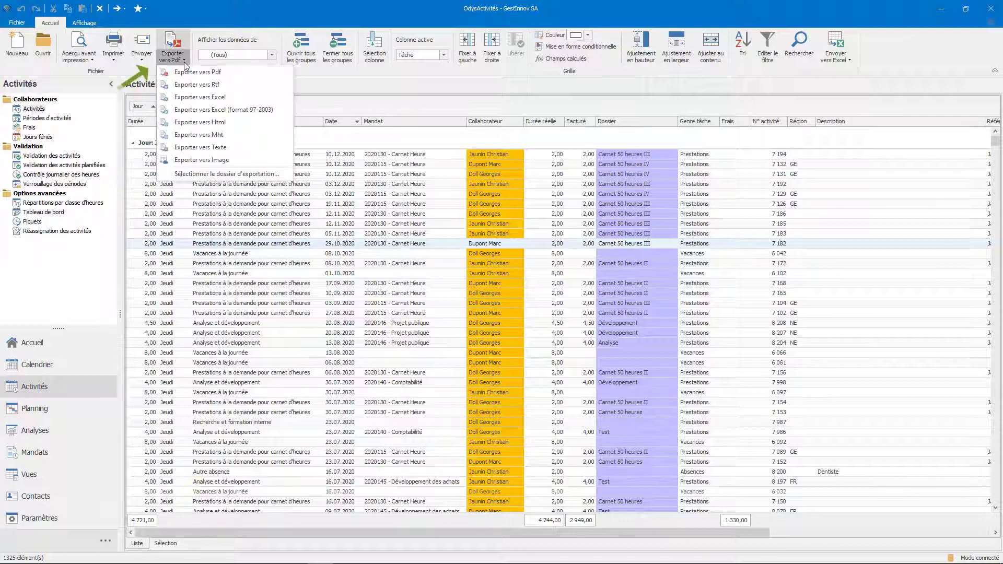
{"action": "left_click", "coordinate": [247, 173]}
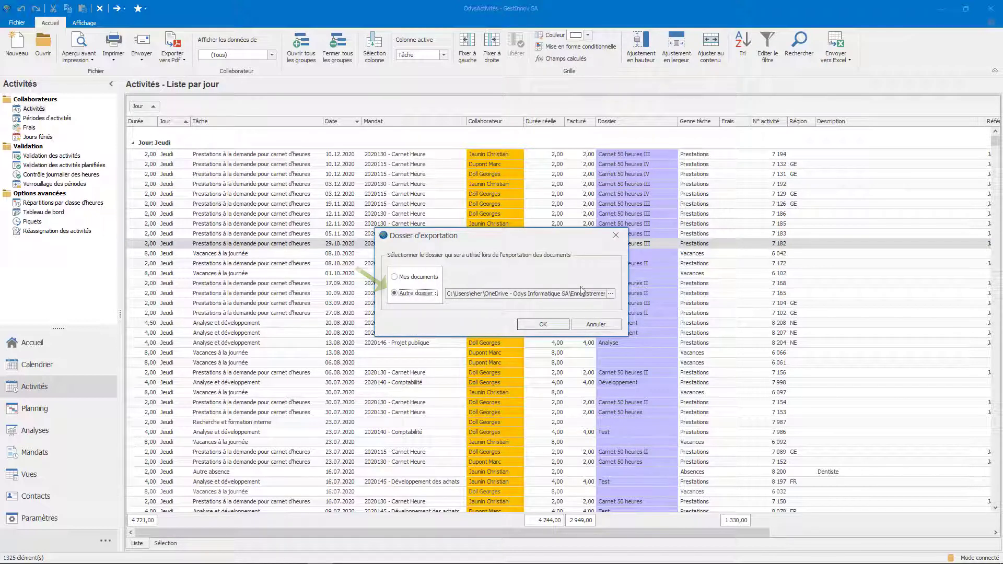
{"action": "left_click", "coordinate": [610, 293]}
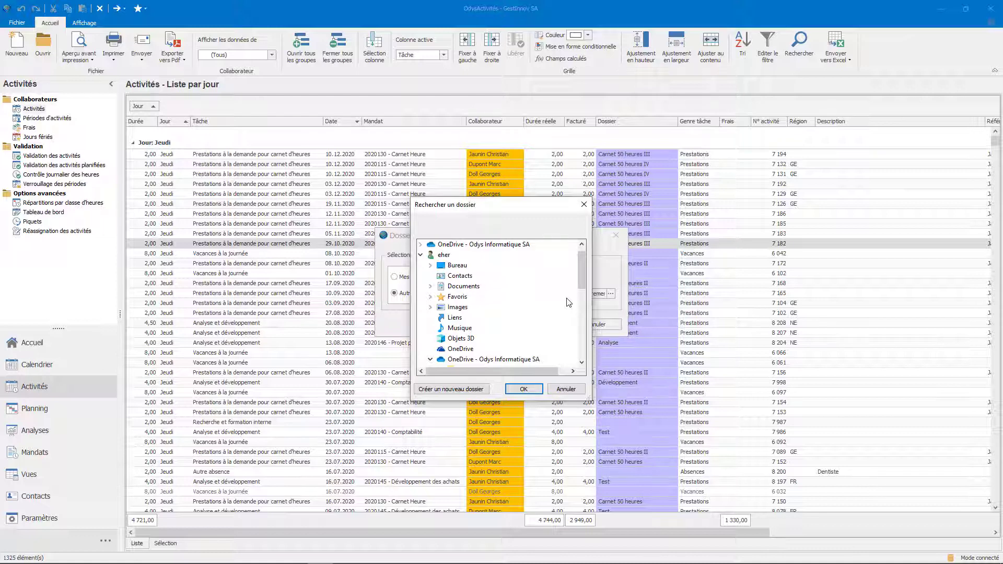
{"action": "scroll", "coordinate": [569, 302], "scroll_direction": "down", "scroll_amount": 2}
{"action": "left_click", "coordinate": [470, 345]}
{"action": "left_click", "coordinate": [523, 389]}
{"action": "left_click", "coordinate": [557, 324]}
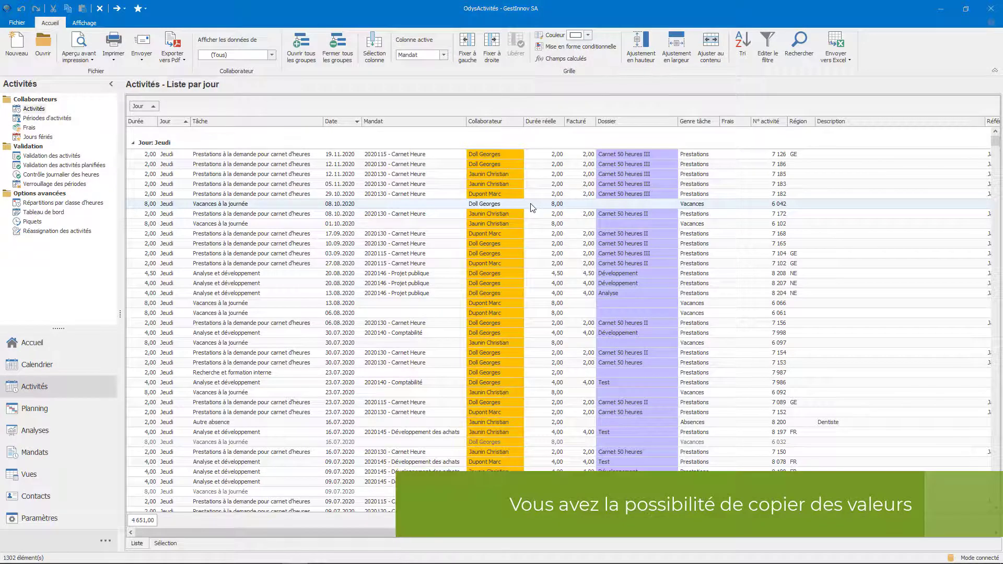
Step: Copy the values of all cells in the Vacances à la journée row dated 08.10.2020
{"action": "right_click", "coordinate": [531, 205]}
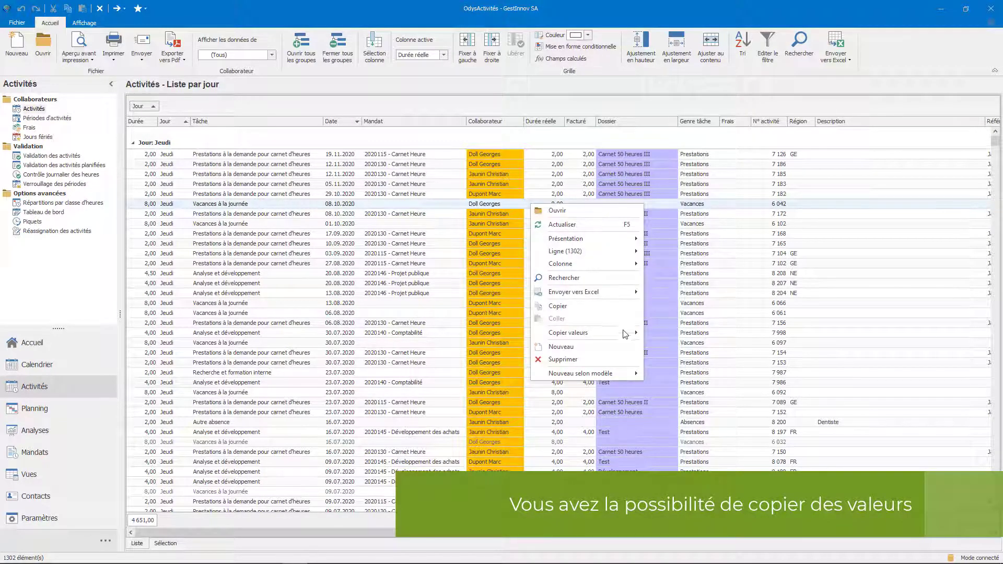
{"action": "mouse_move", "coordinate": [625, 334]}
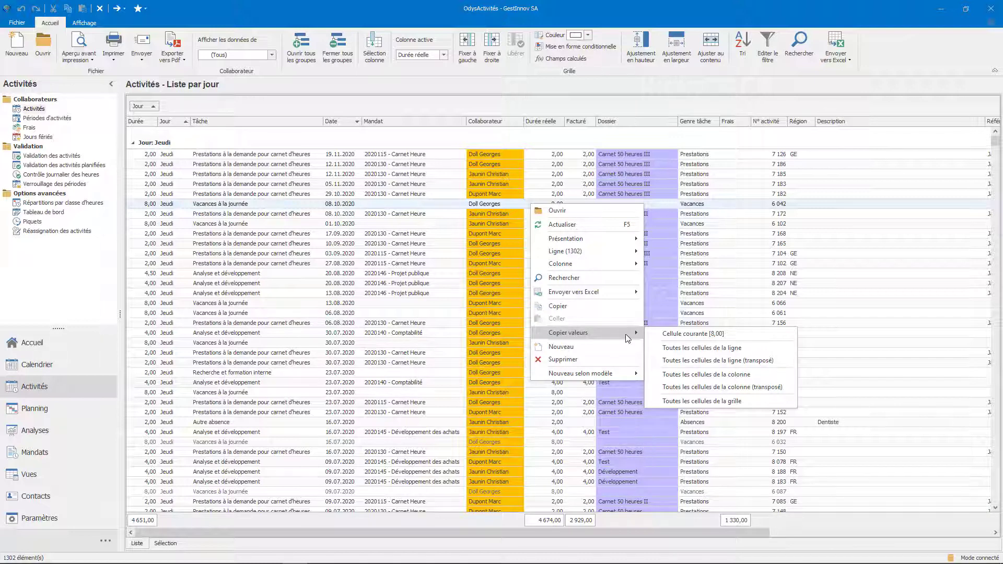
{"action": "left_click", "coordinate": [714, 348]}
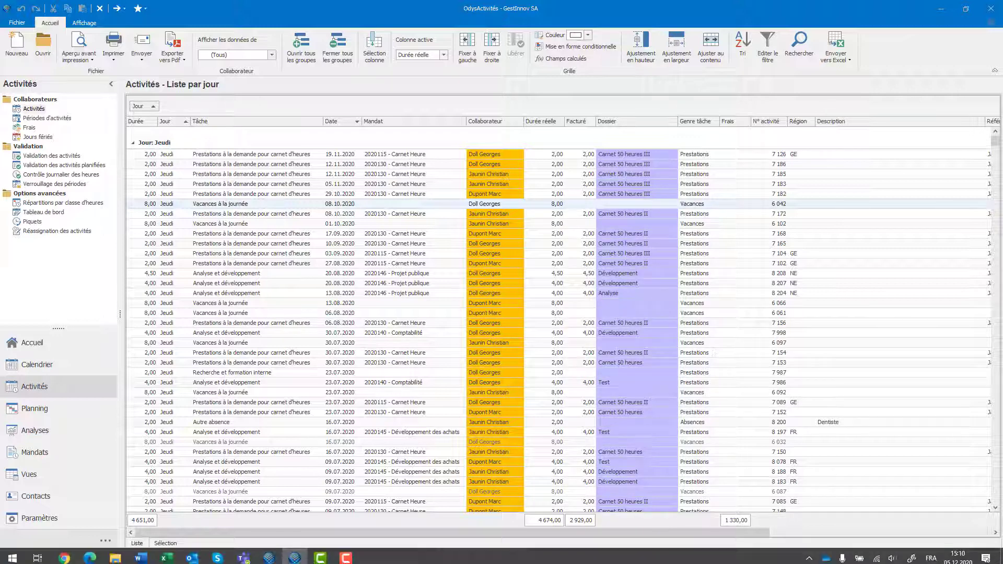
Step: Switch to Excel, paste the copied row values at cell A1 of the blank workbook, and return to the OdysActivités list
{"action": "left_click", "coordinate": [166, 557]}
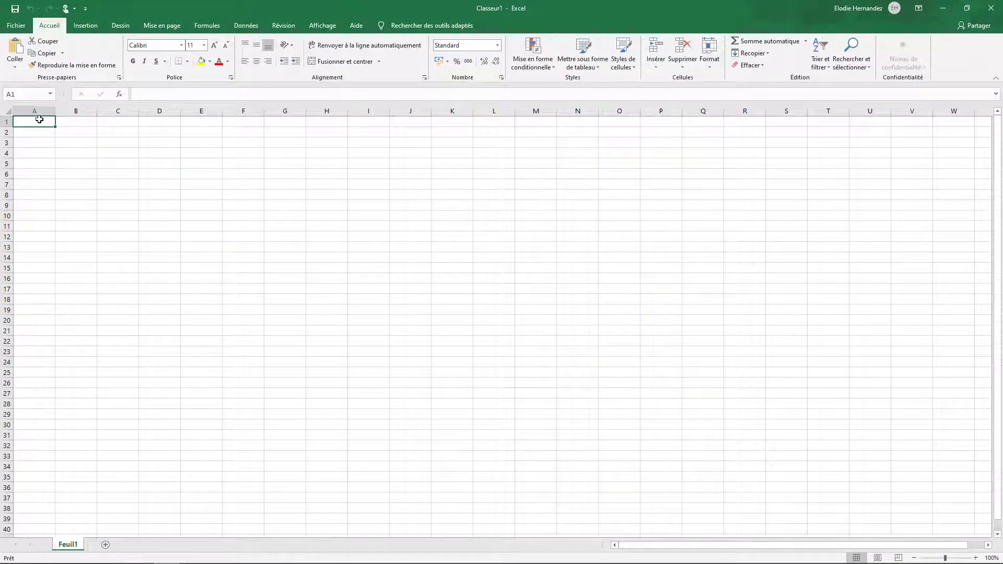
{"action": "right_click", "coordinate": [39, 120]}
{"action": "left_click", "coordinate": [61, 165]}
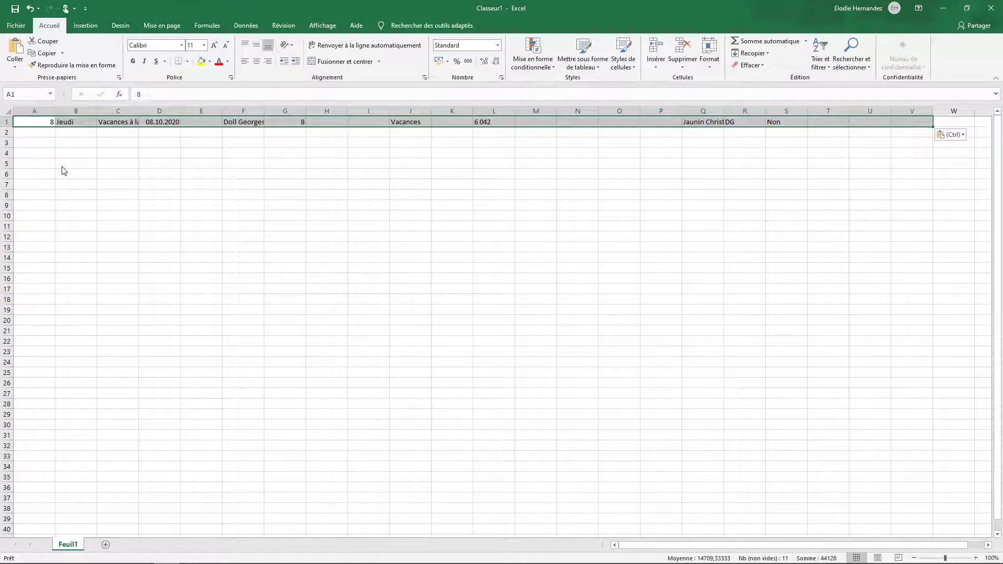
{"action": "left_click", "coordinate": [944, 8]}
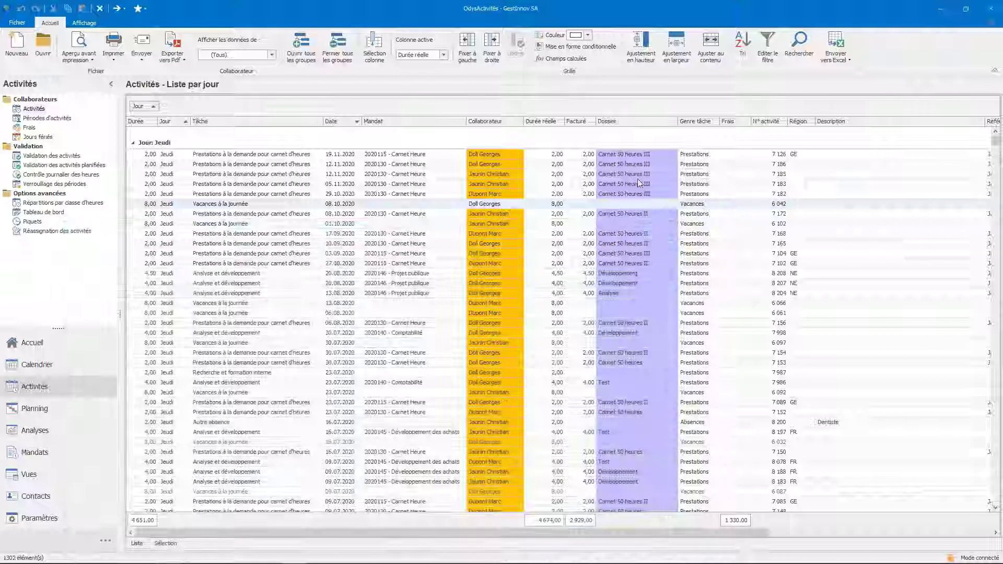